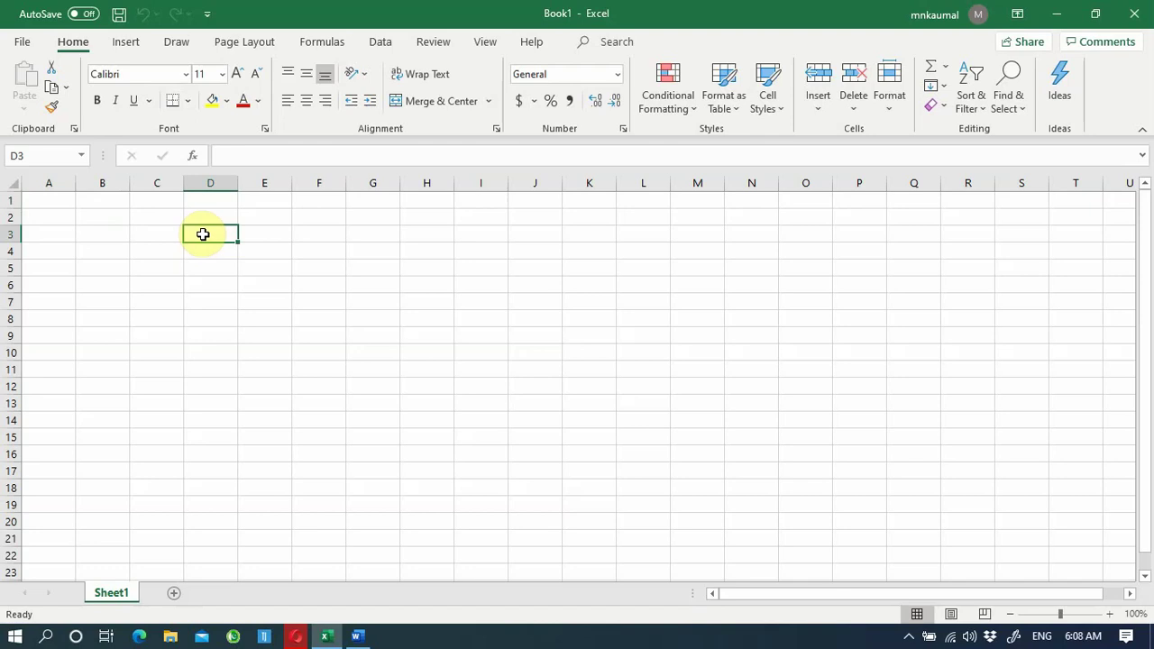
Enter the heading C in D3 and the values 10 to 80 in increments of 10 in cells D4 to D11
type("C")
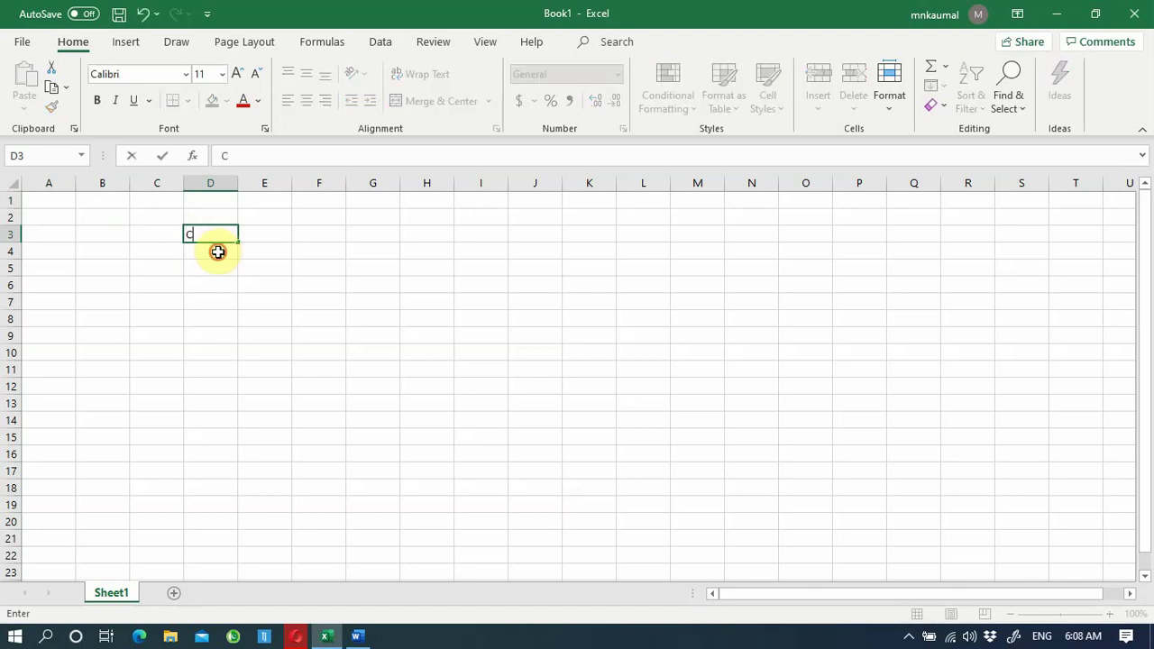
left_click(218, 253)
type("10")
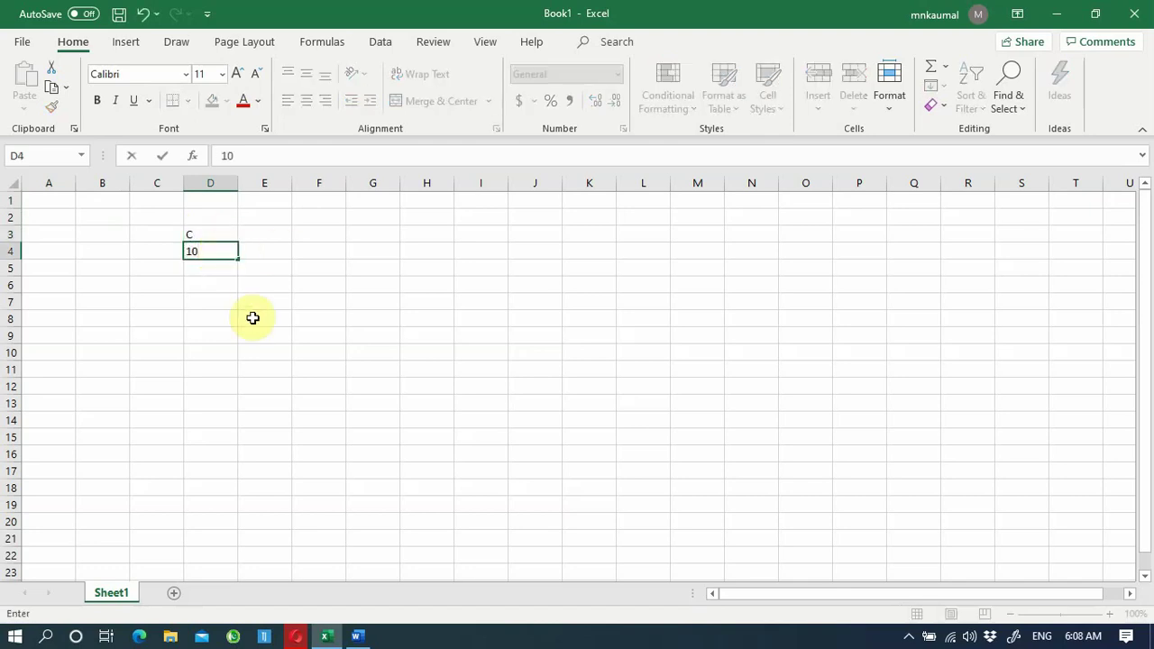
left_click(217, 271)
type("20")
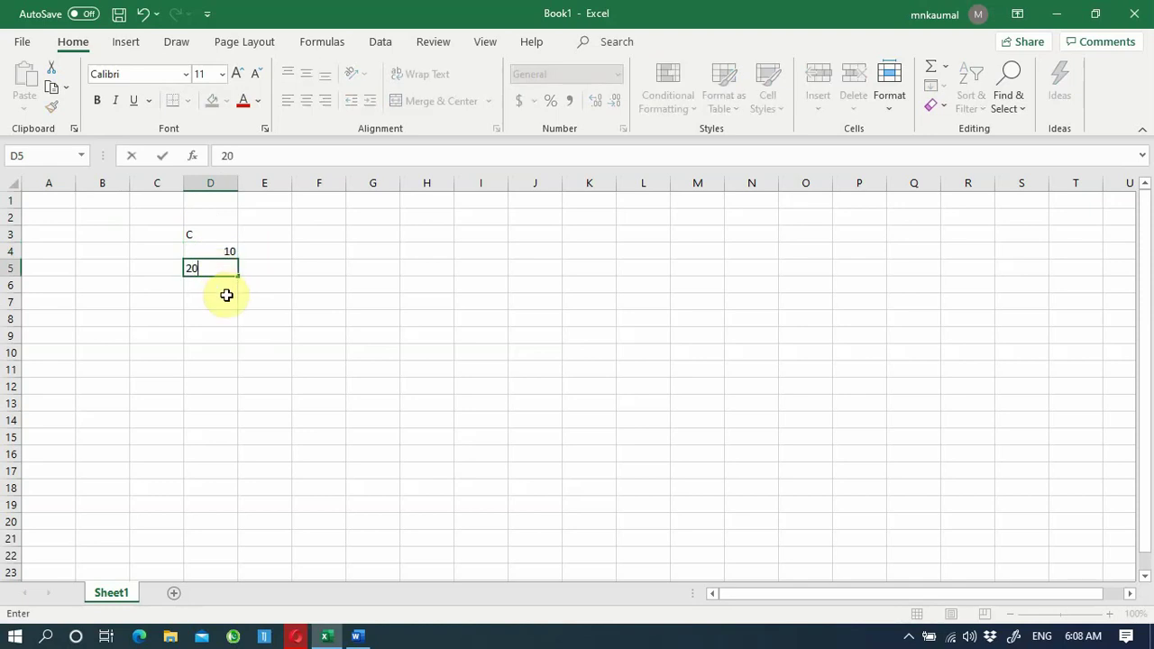
left_click(221, 288)
type("30")
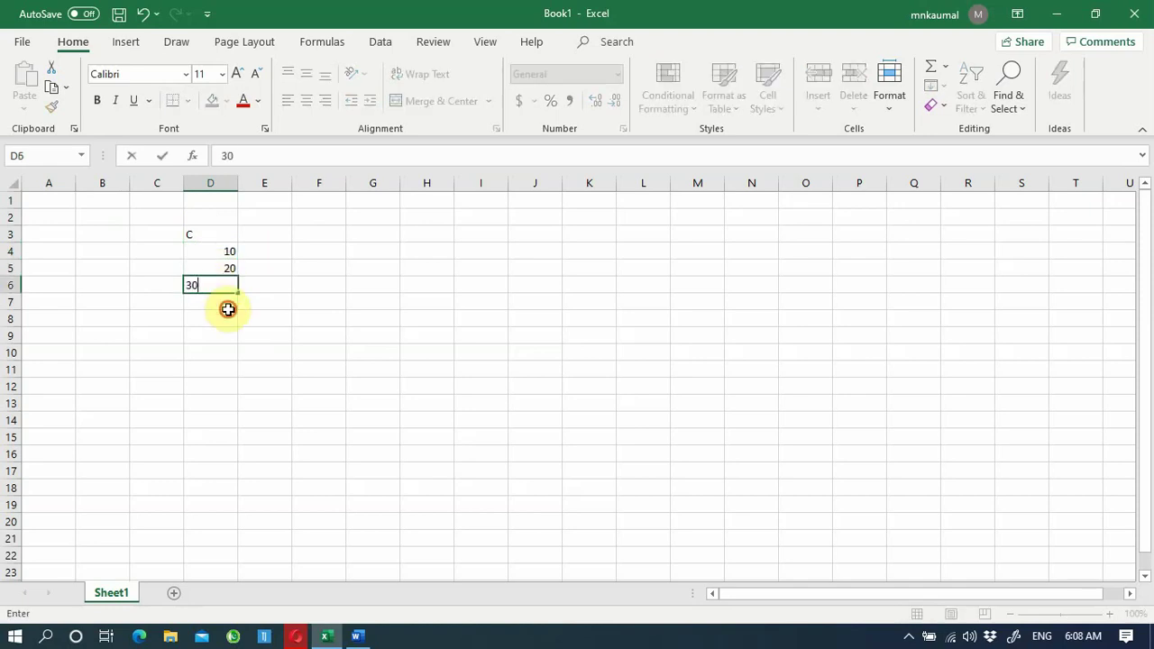
left_click(228, 309)
type("40")
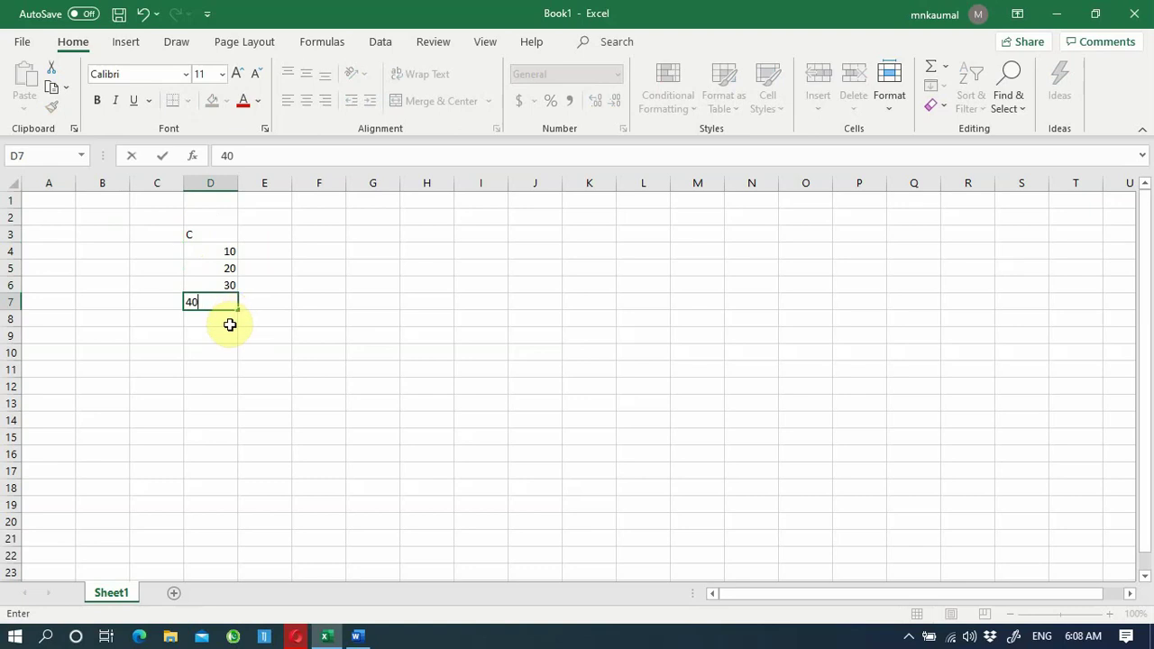
left_click(230, 325)
type("50")
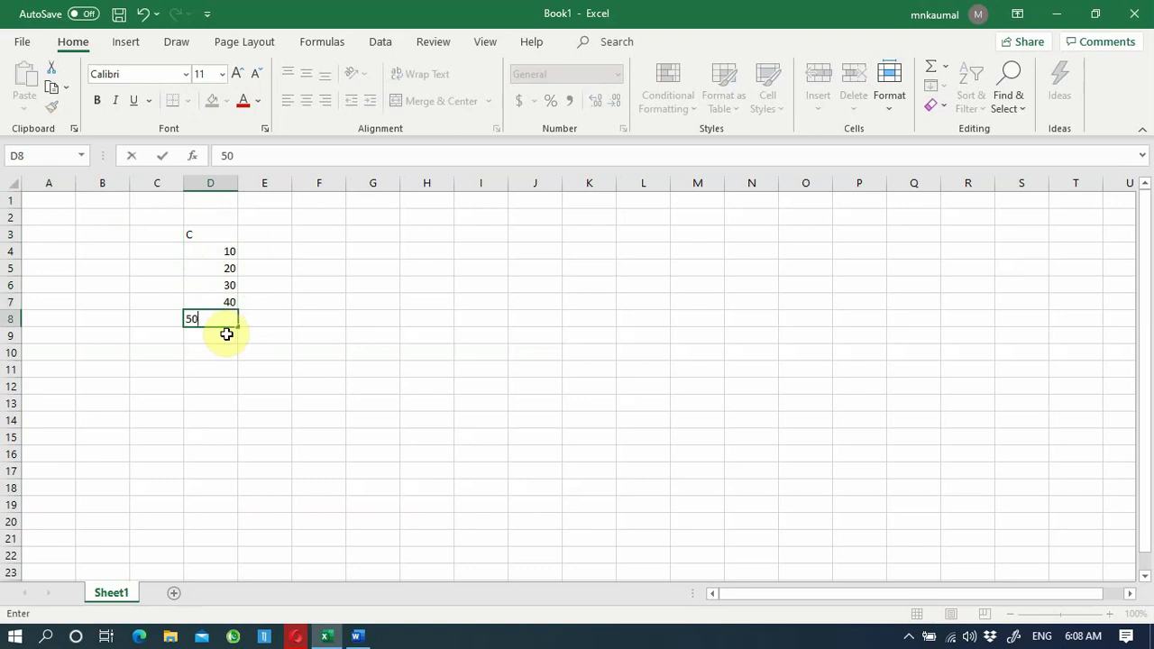
left_click(227, 332)
type("60")
left_click(228, 353)
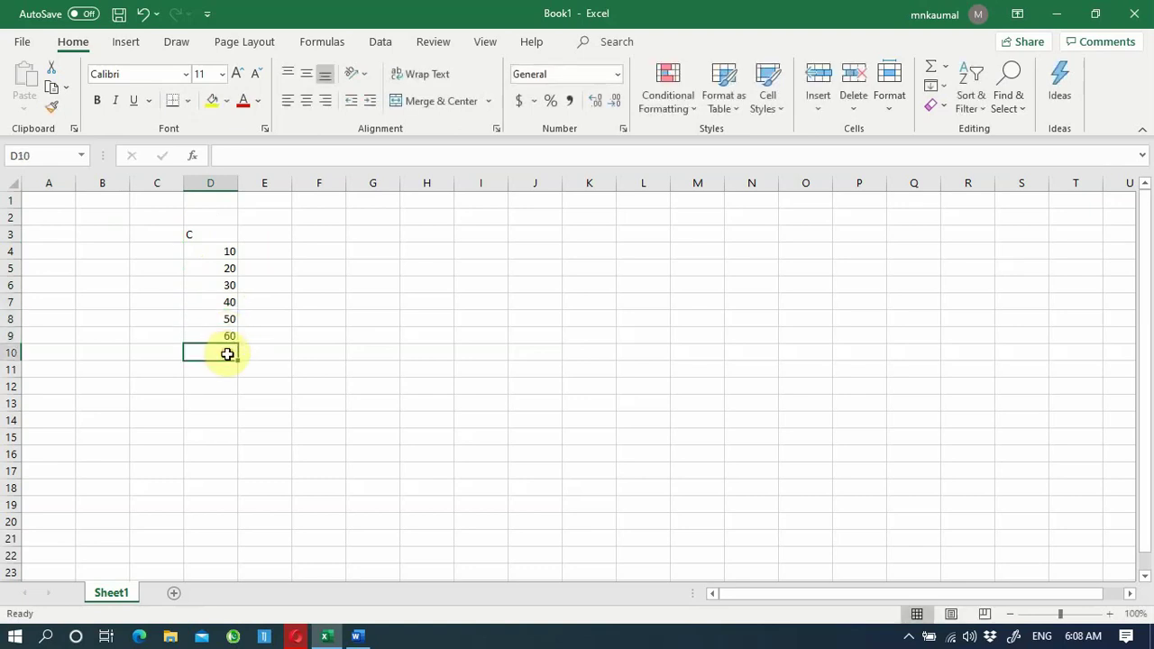
type("70")
left_click(220, 370)
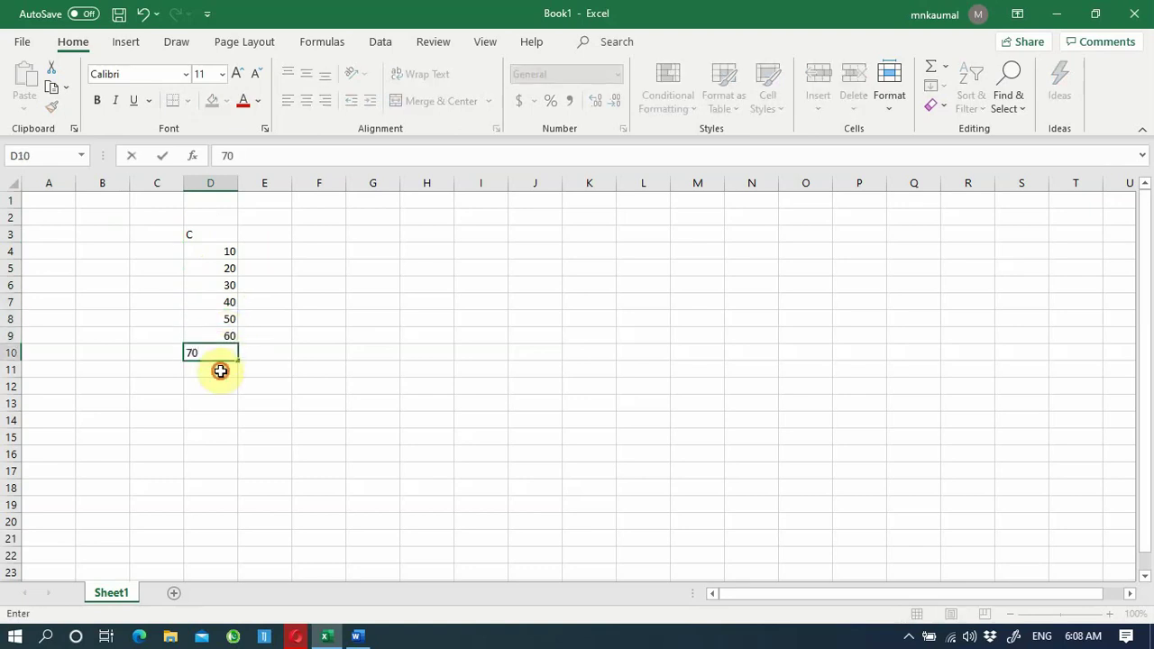
type("80")
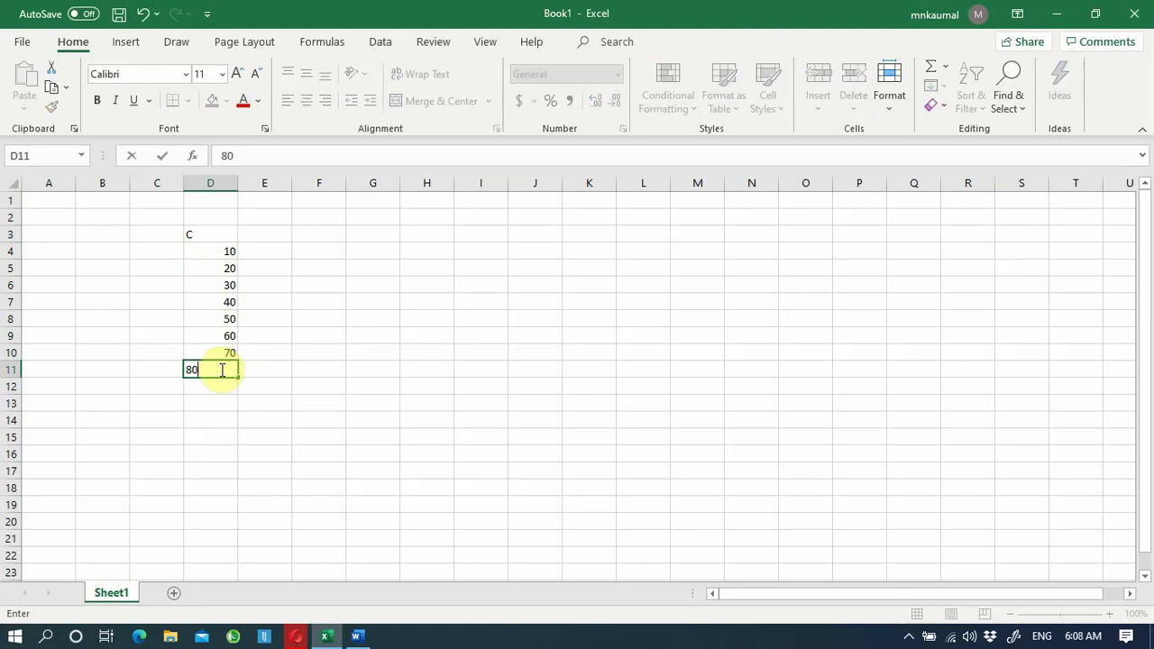
left_click(262, 367)
Enter the heading R in E3 and the values 40, 78, 124, 160, 210, 240, 275 and 320 in cells E4 to E11
left_click(282, 233)
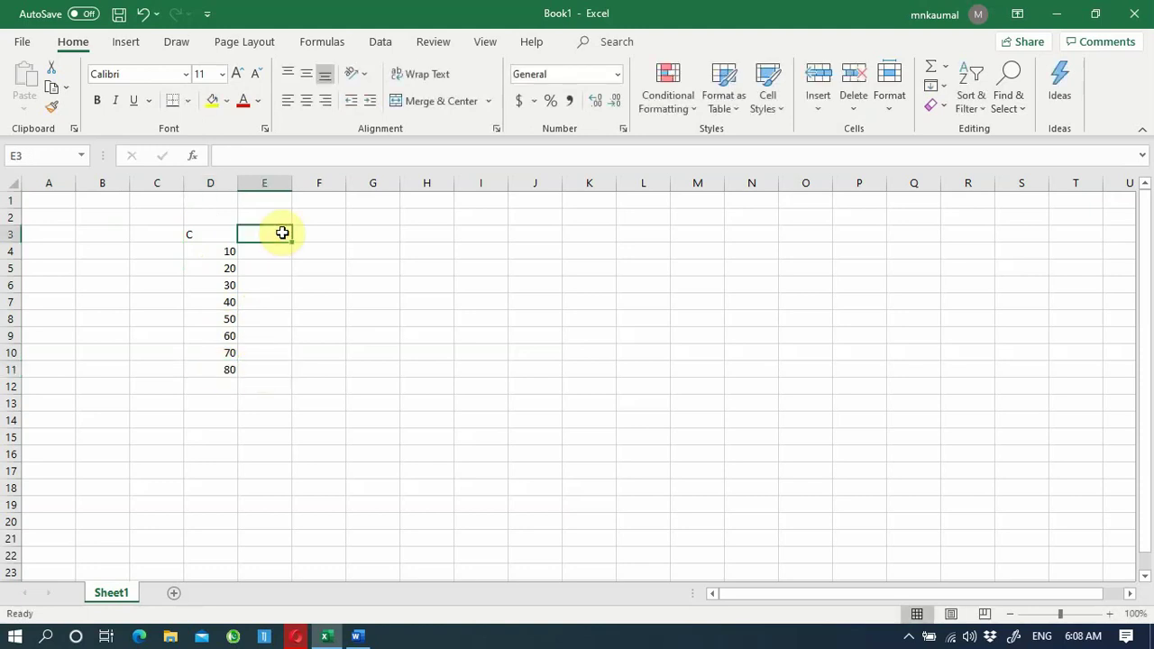
type("R")
left_click(274, 254)
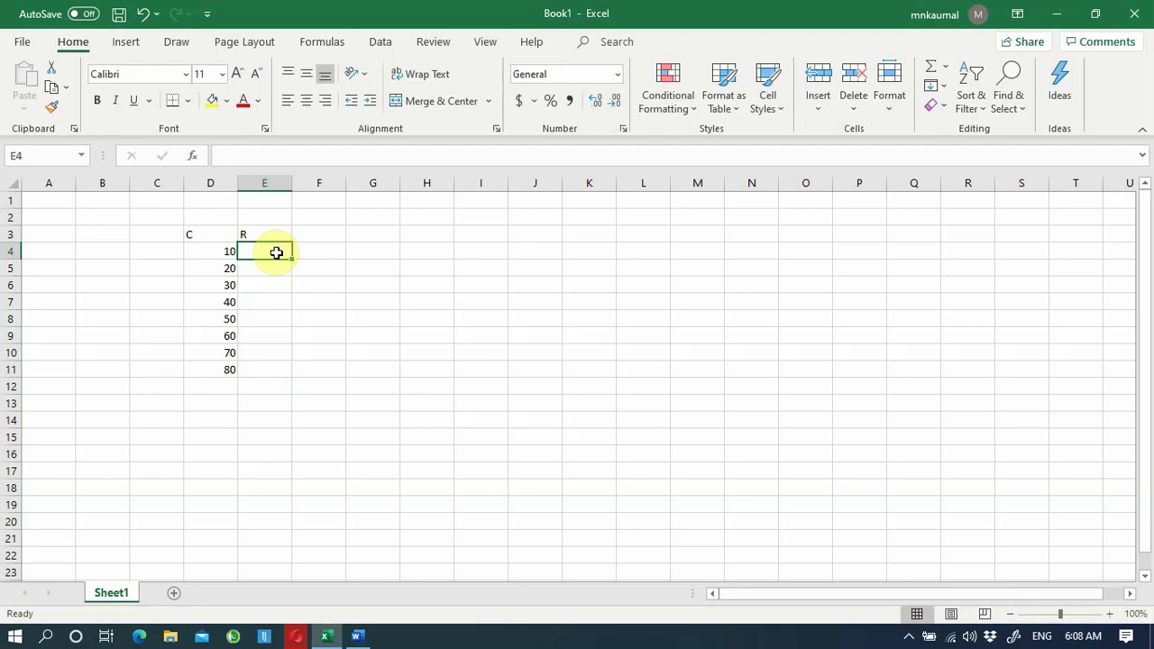
type("40")
key("Return")
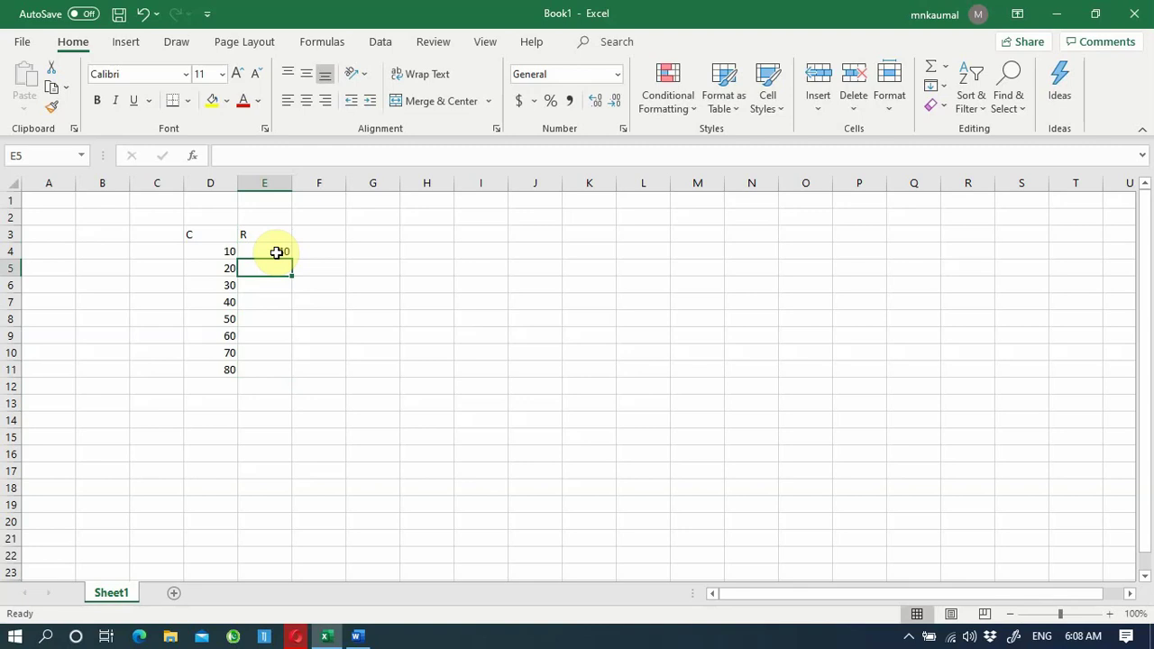
type("78")
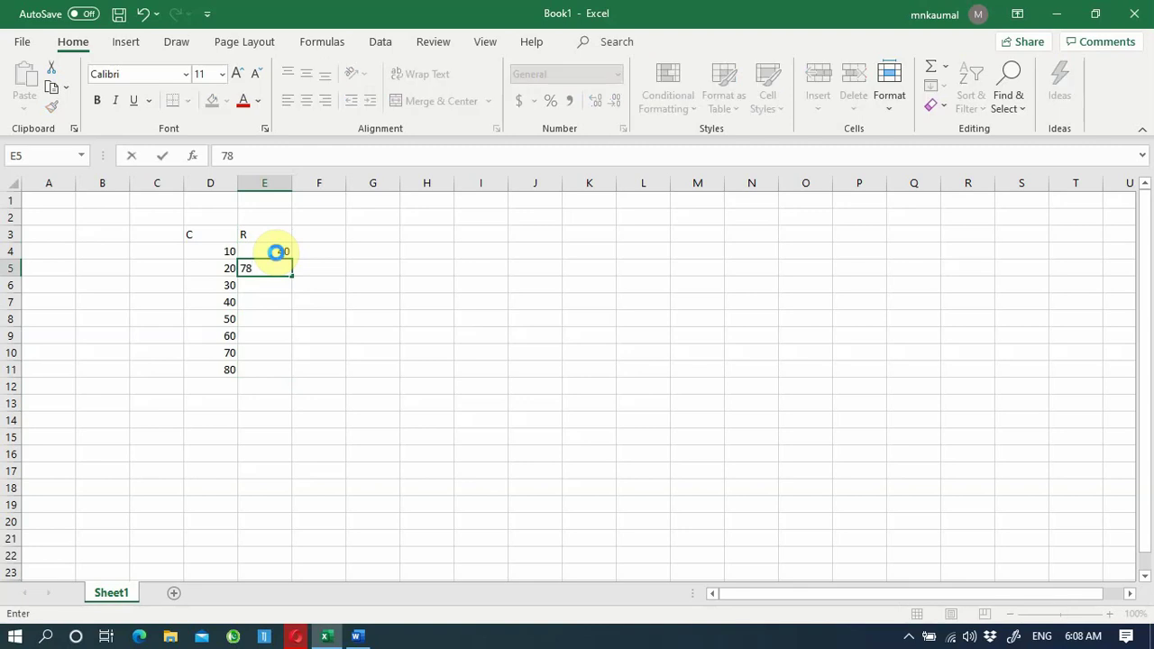
key("Return")
type("124")
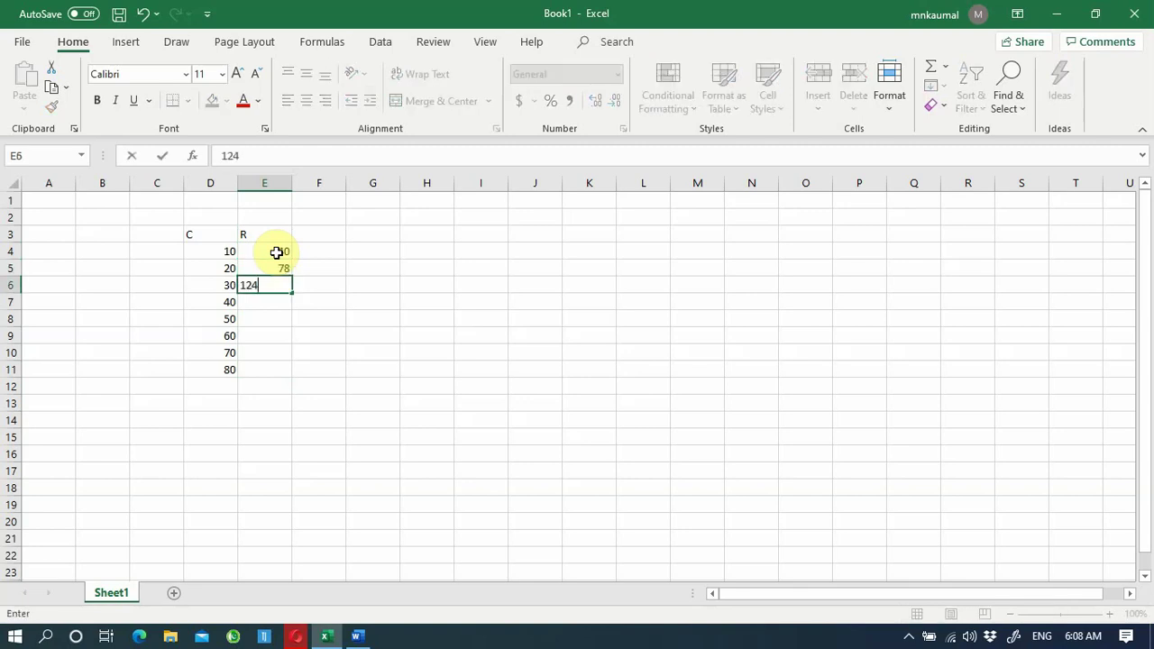
key("Return")
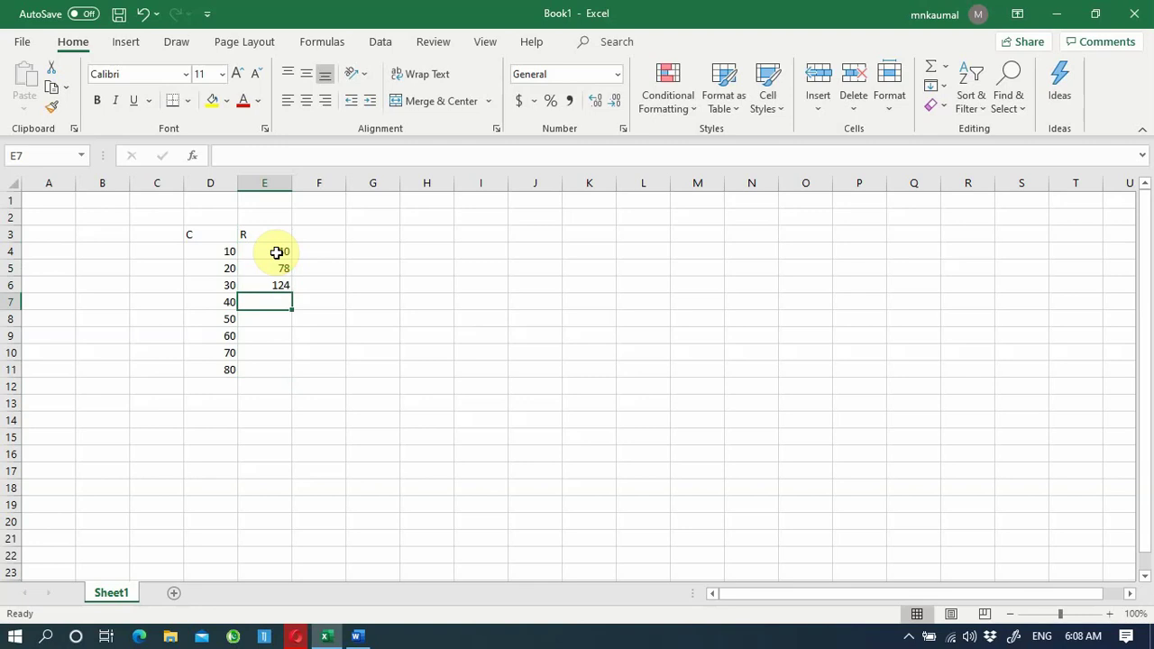
type("160")
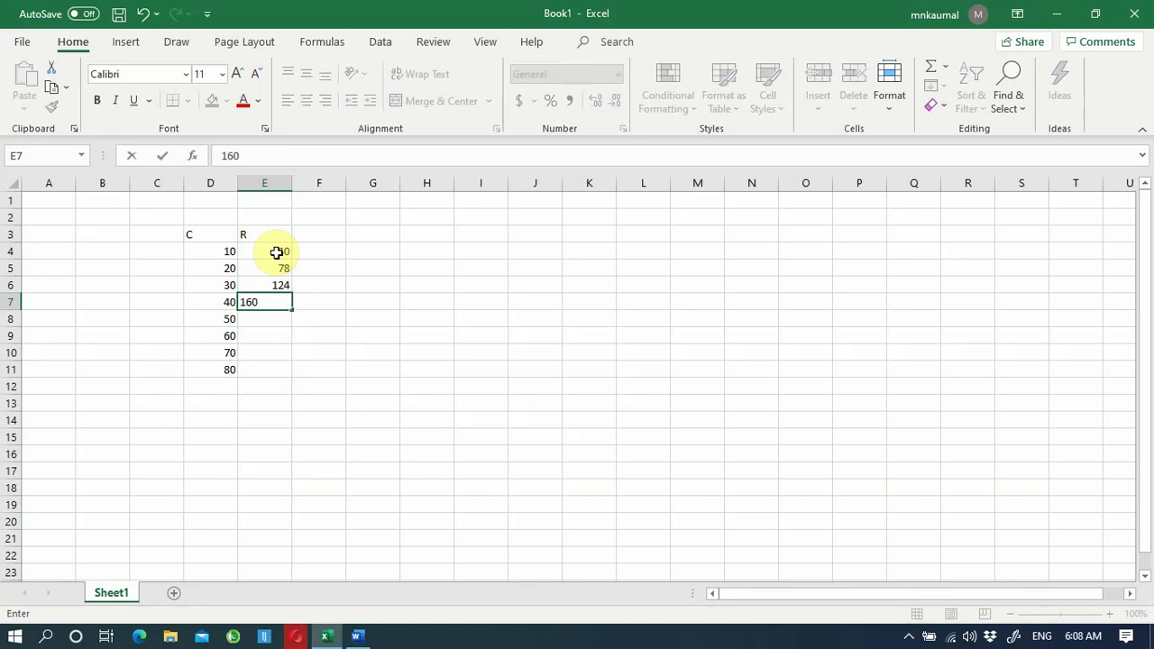
key("Return")
type("2")
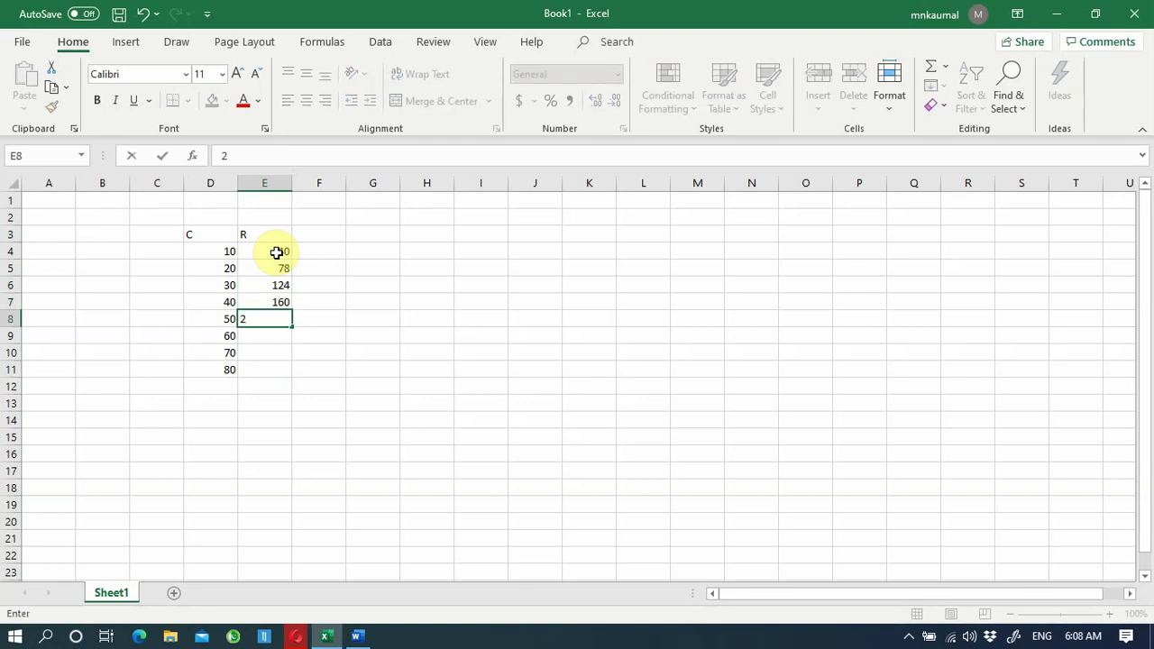
type("10")
key("Return")
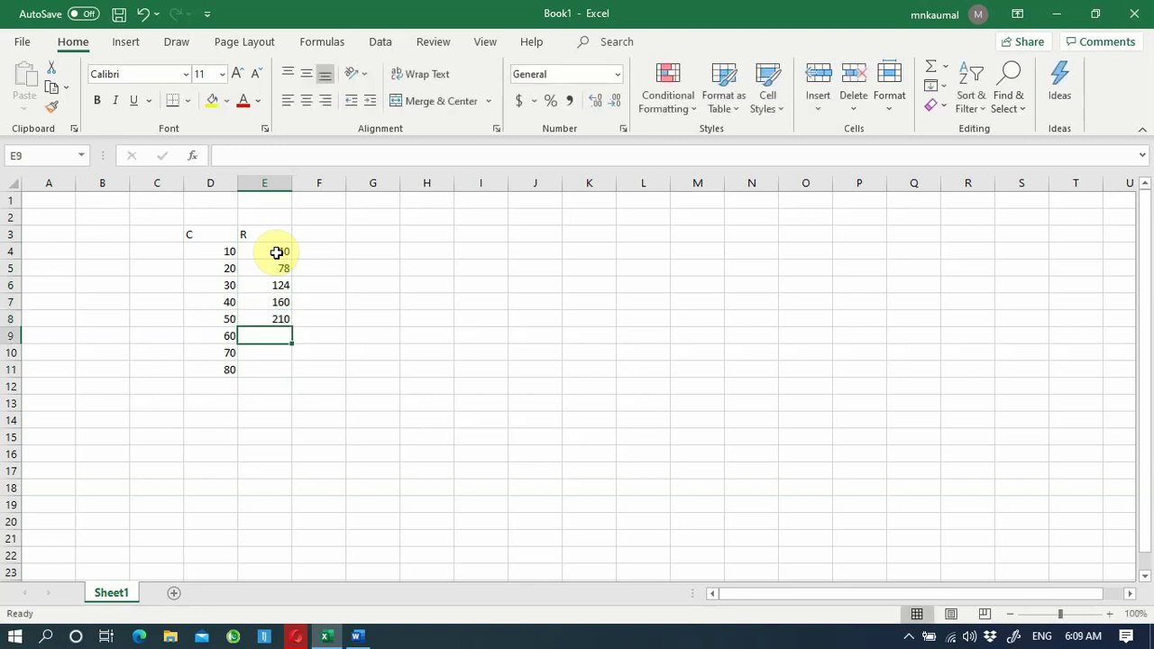
type("240")
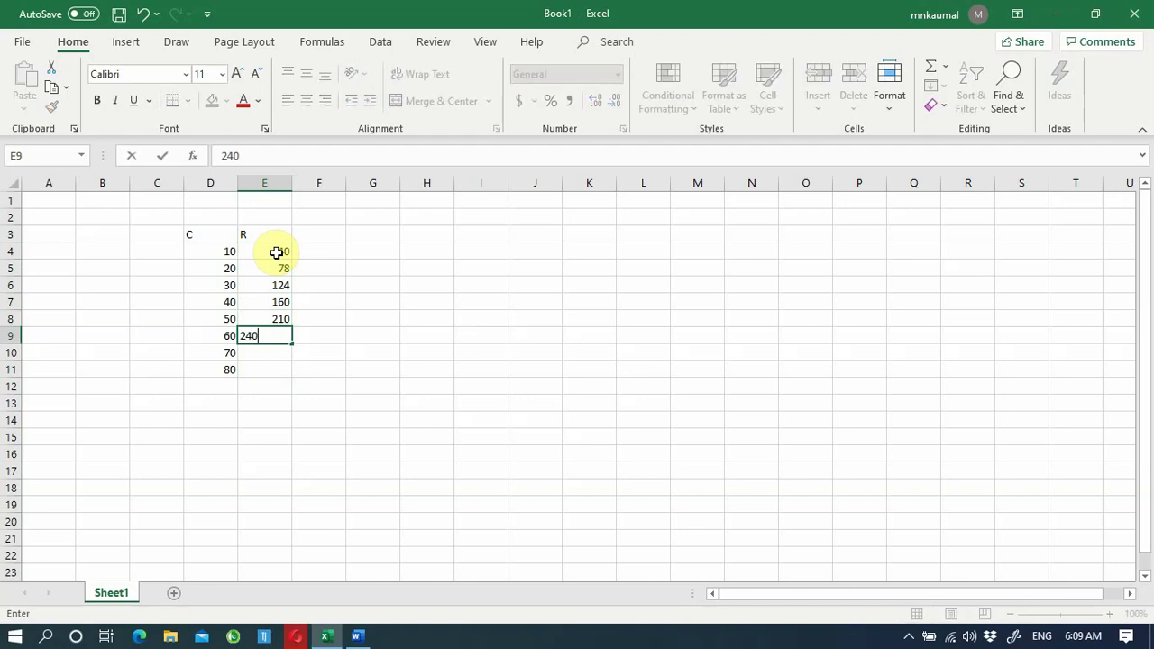
key("Return")
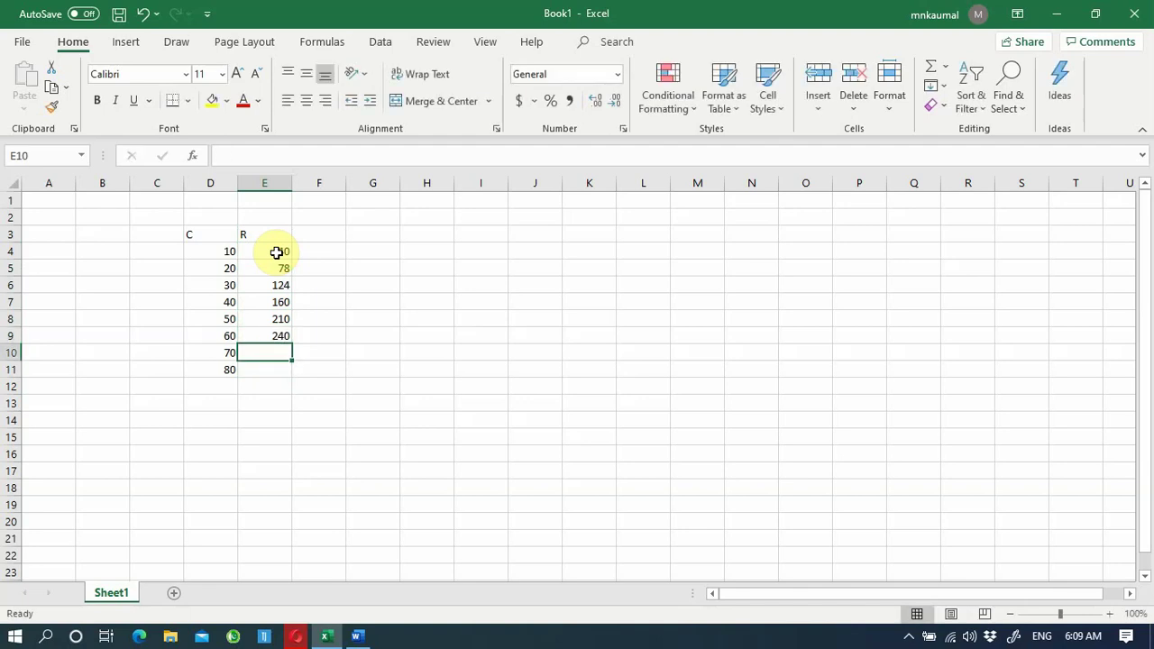
type("27")
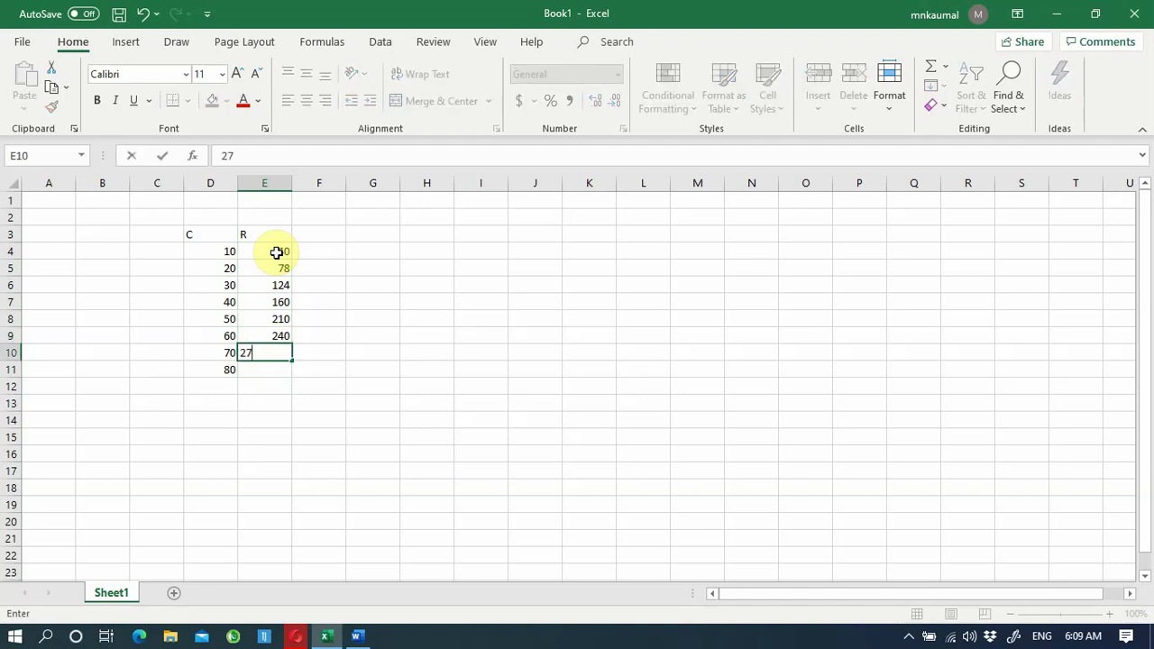
type("5")
key("Return")
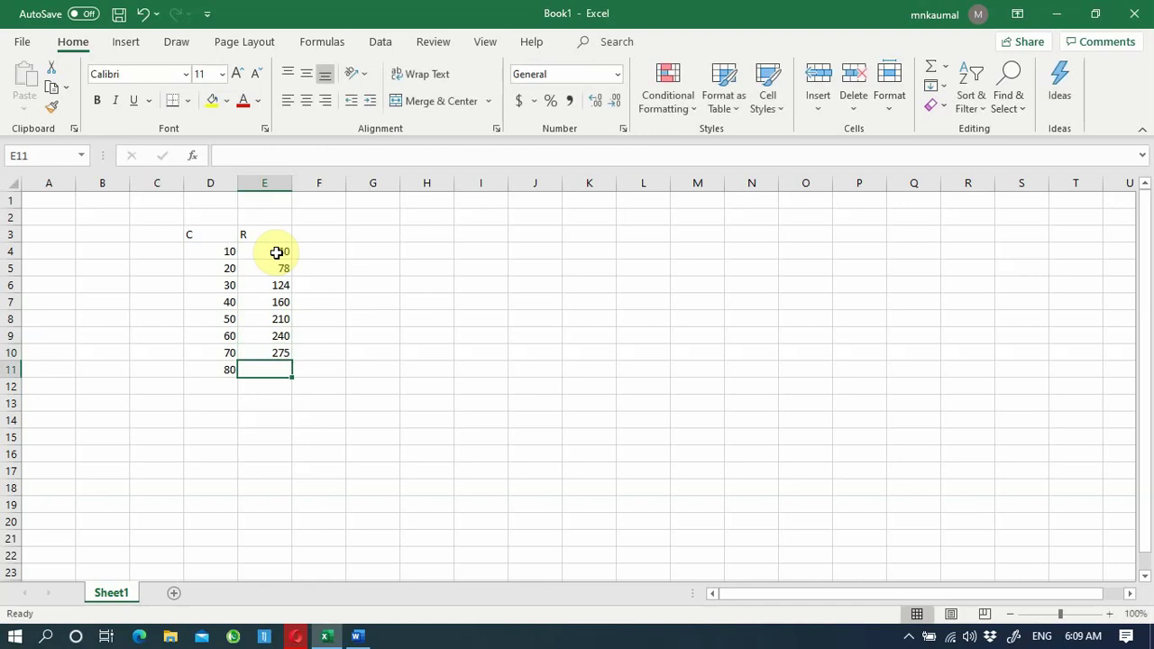
type("320")
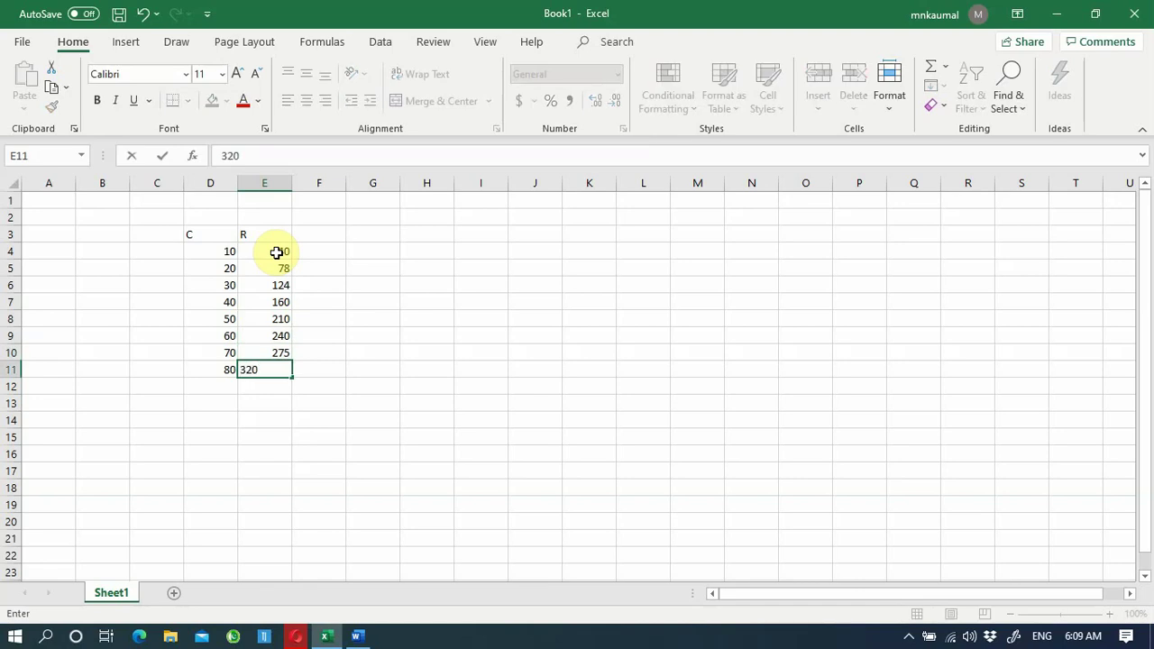
left_click(572, 386)
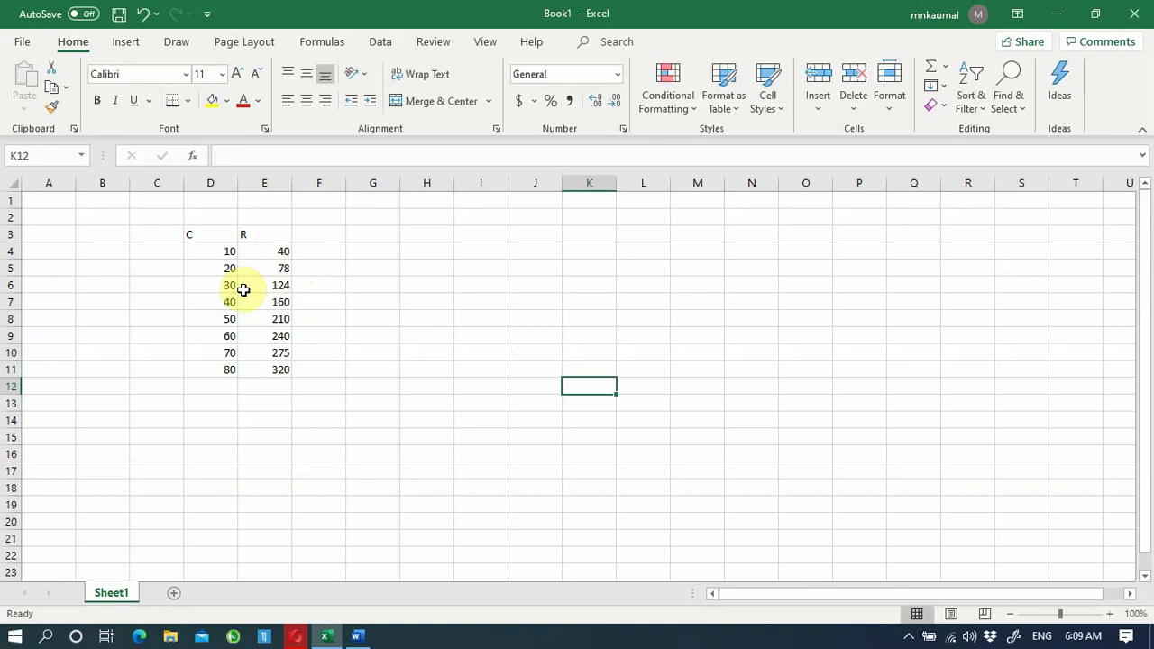
Insert a markers-only scatter chart from the C and R values in D4:E11
left_click_drag(222, 254, 278, 369)
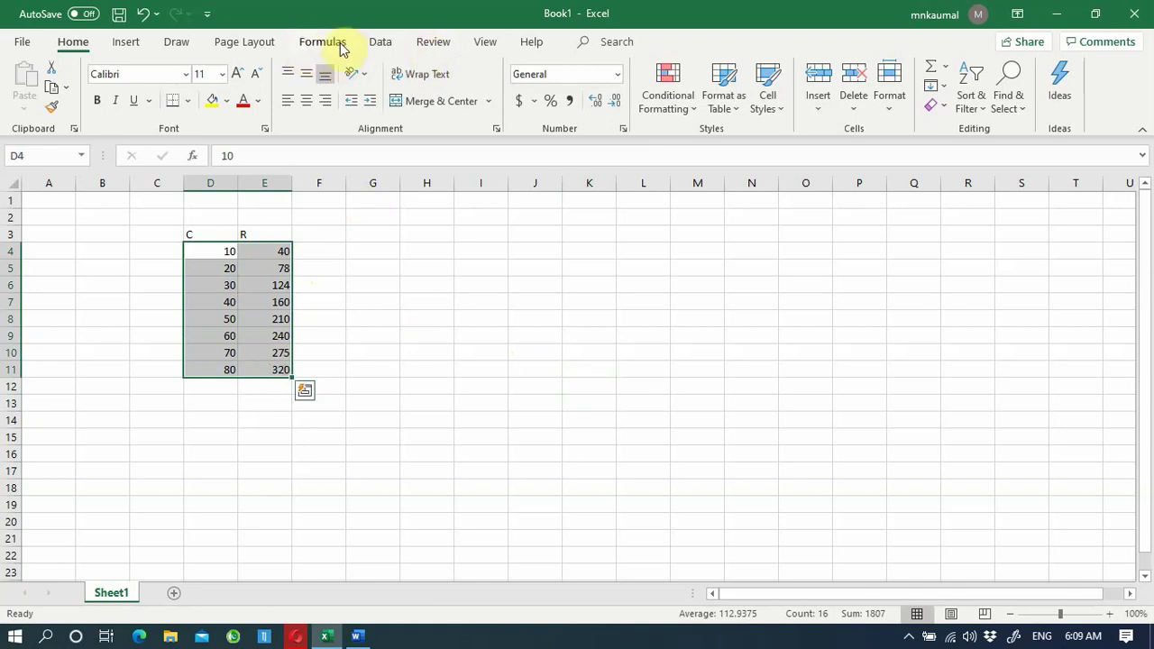
left_click(143, 44)
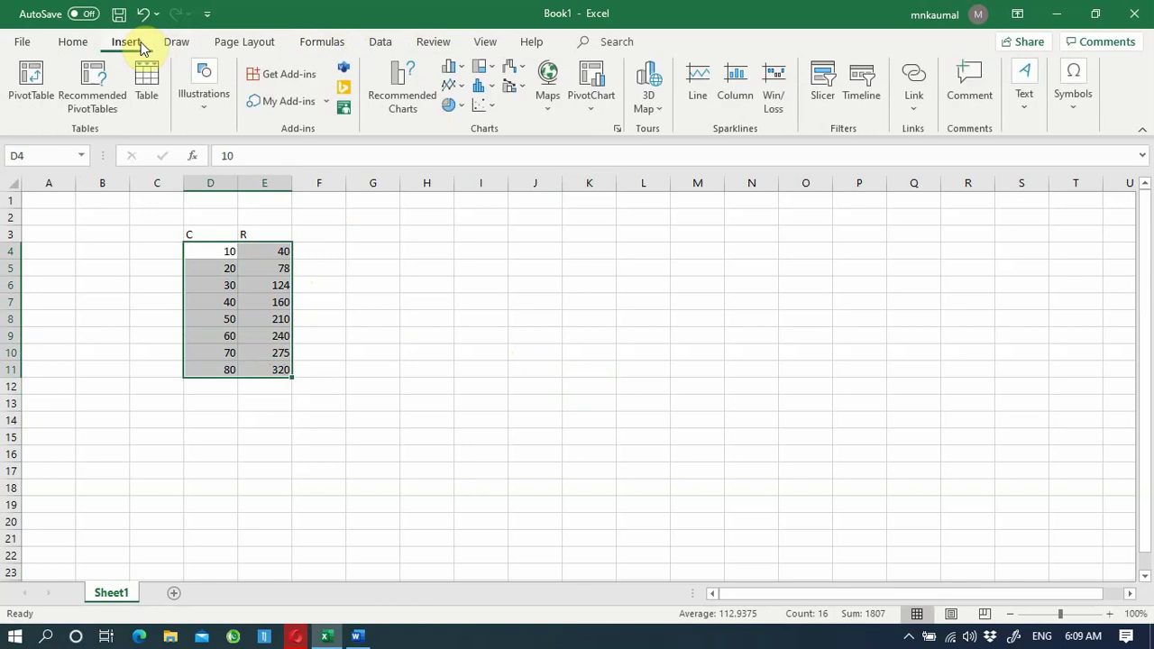
left_click(486, 105)
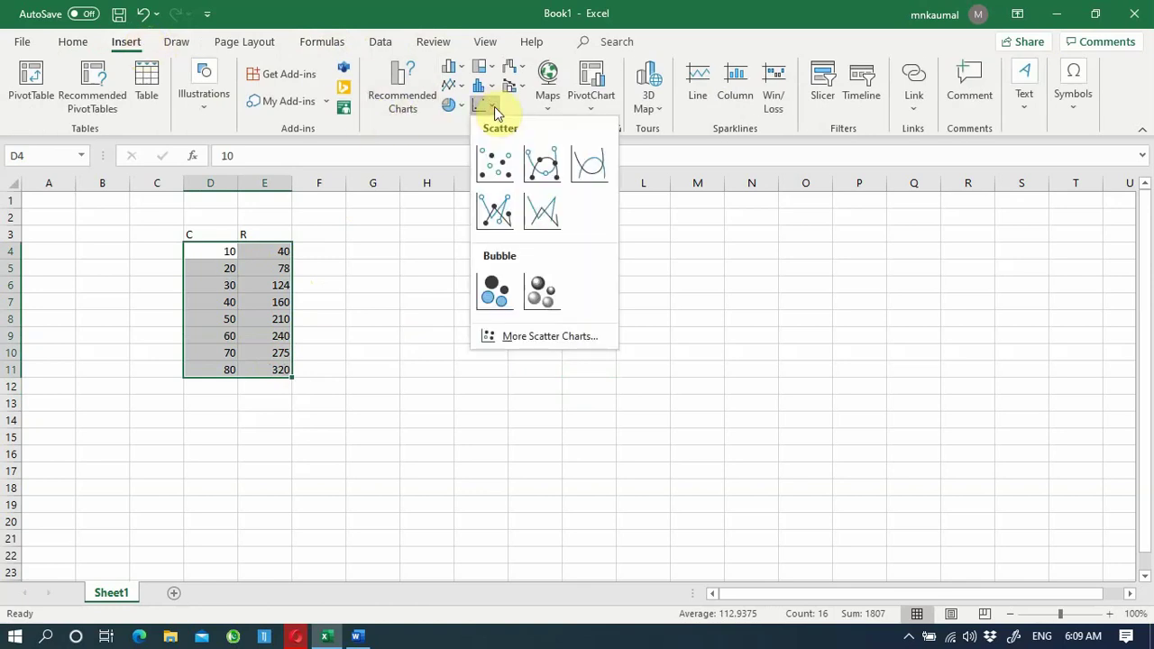
left_click(508, 170)
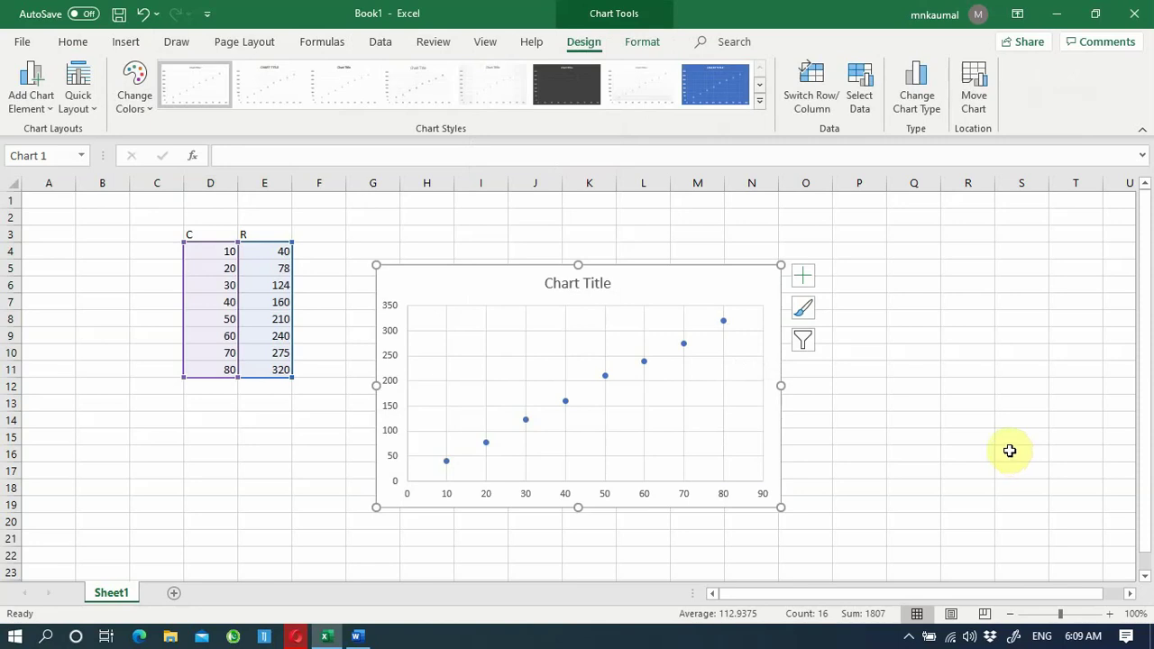
Delete the scatter chart's title and both its vertical and horizontal major gridlines
left_click(590, 284)
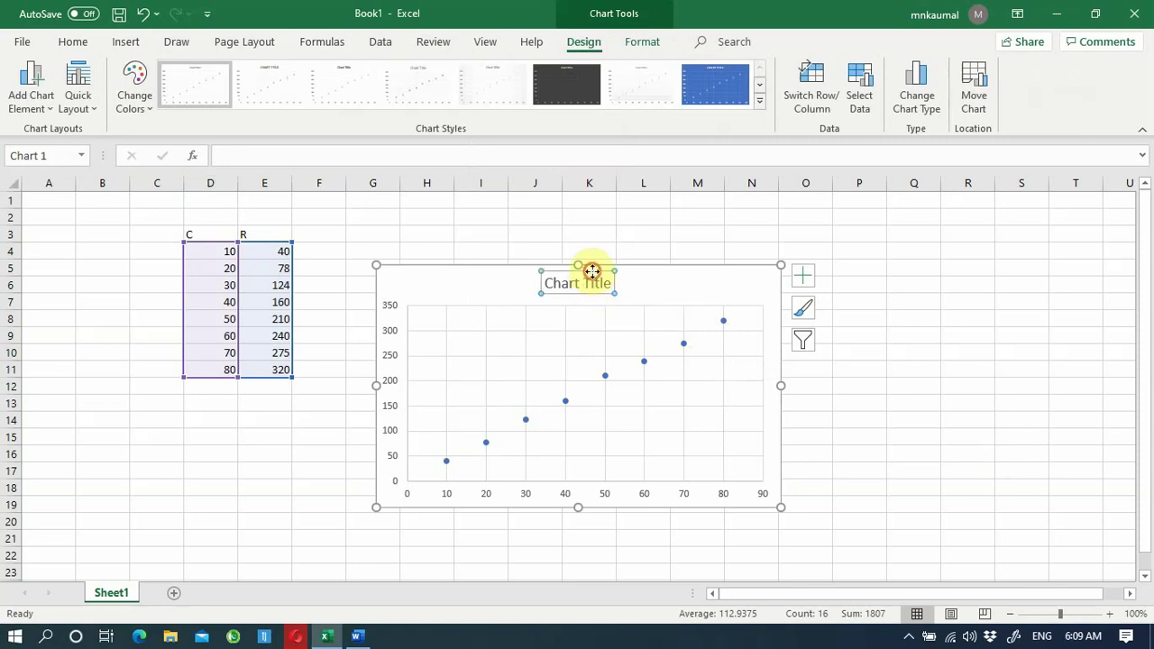
key("Delete")
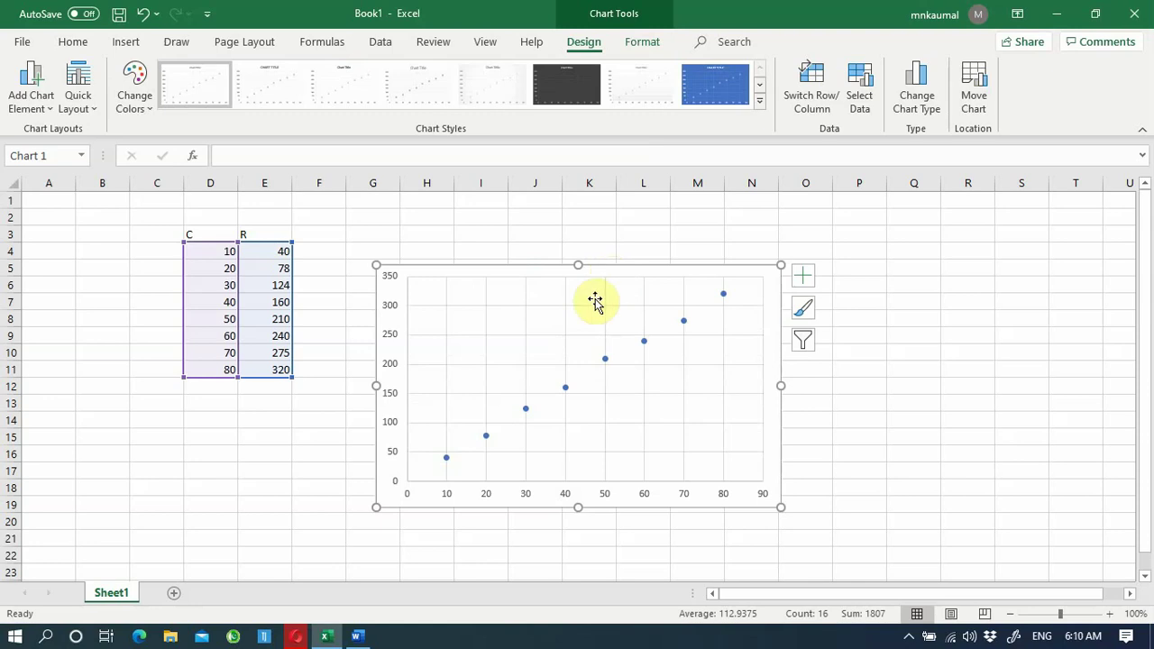
left_click(605, 310)
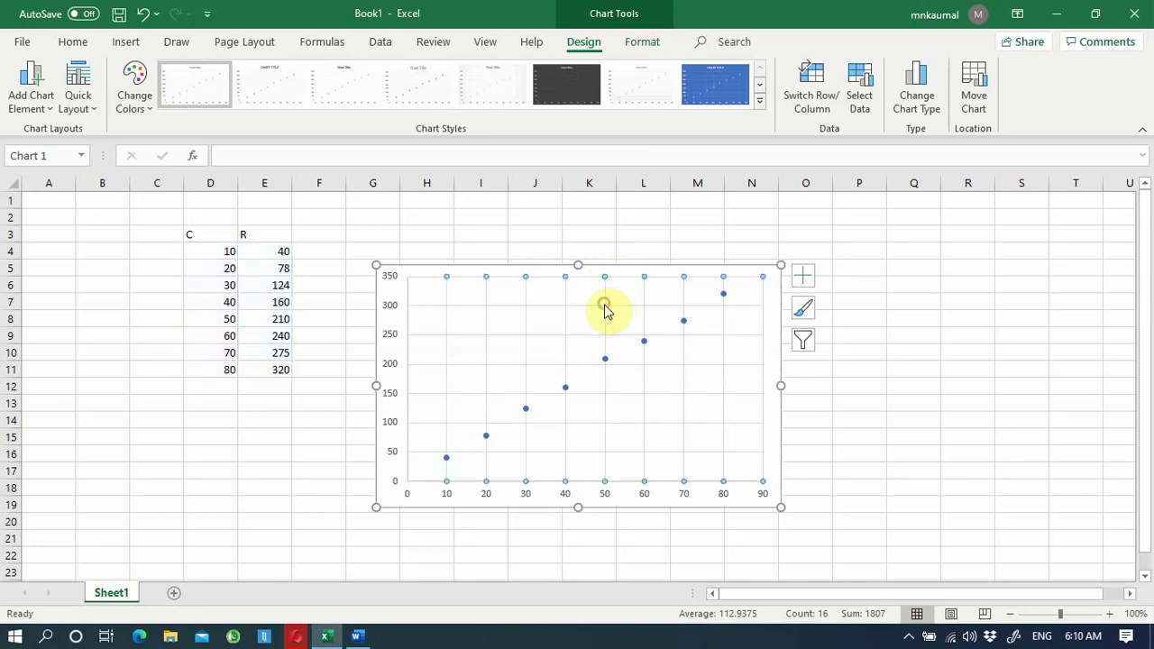
key("Delete")
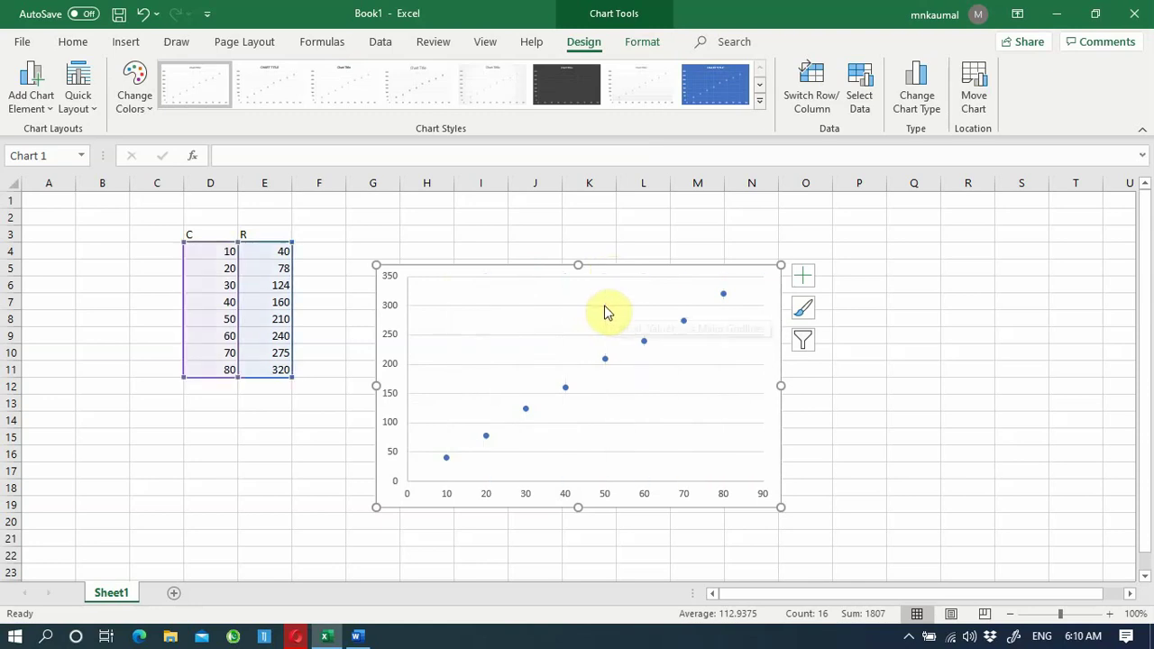
left_click(605, 310)
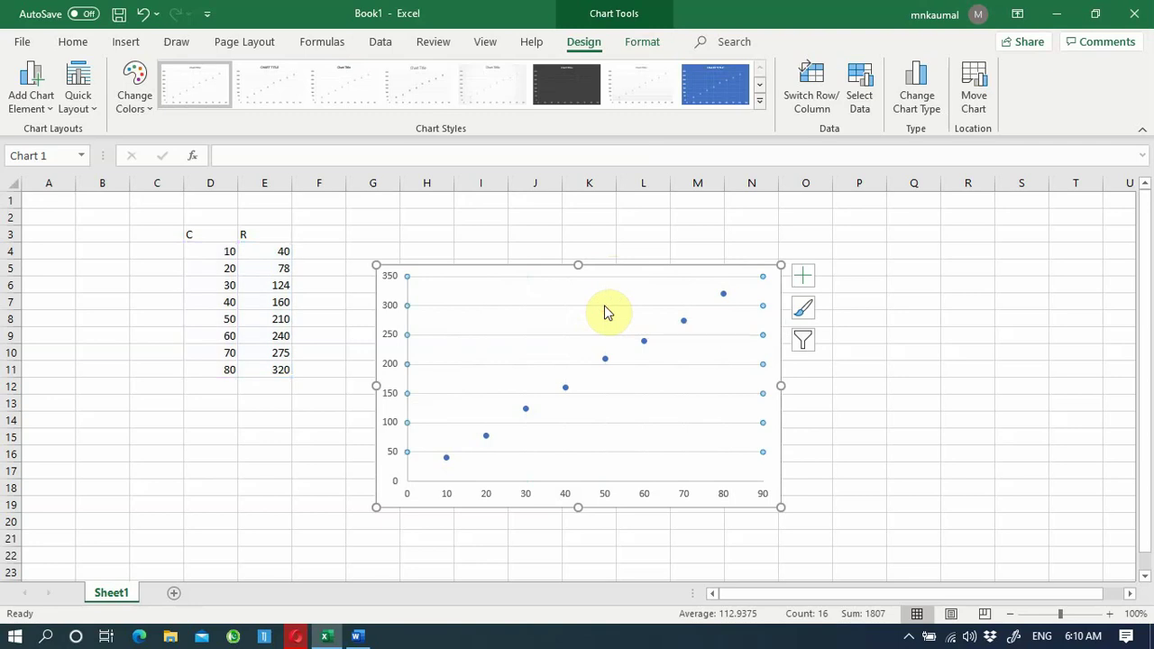
key("Delete")
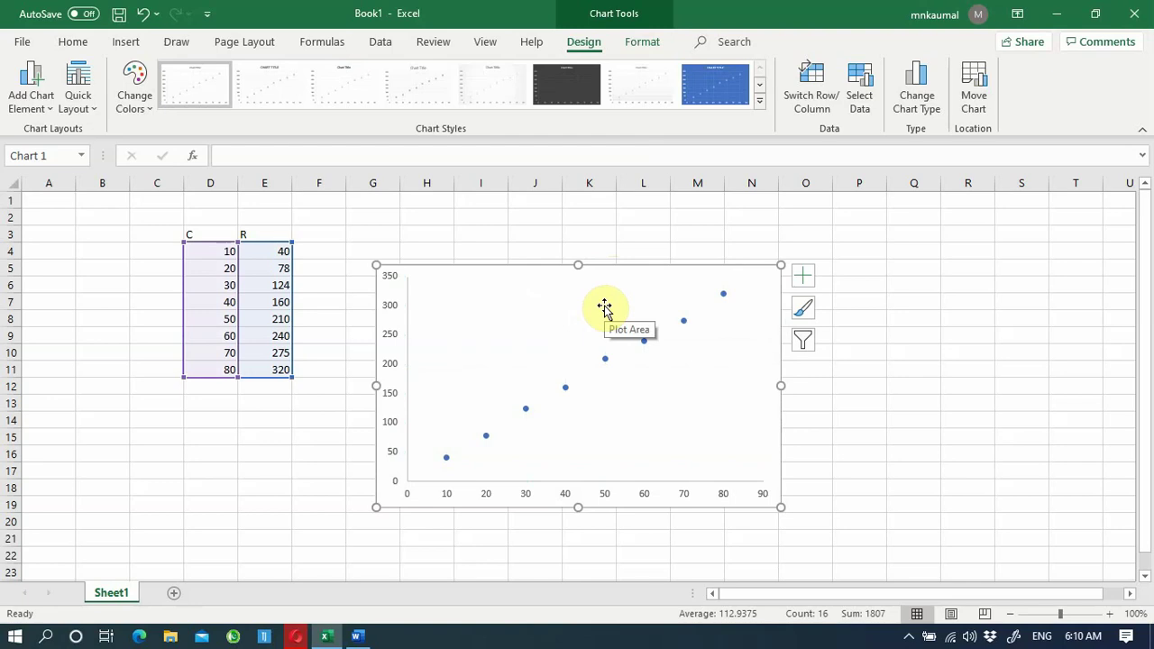
left_click(127, 44)
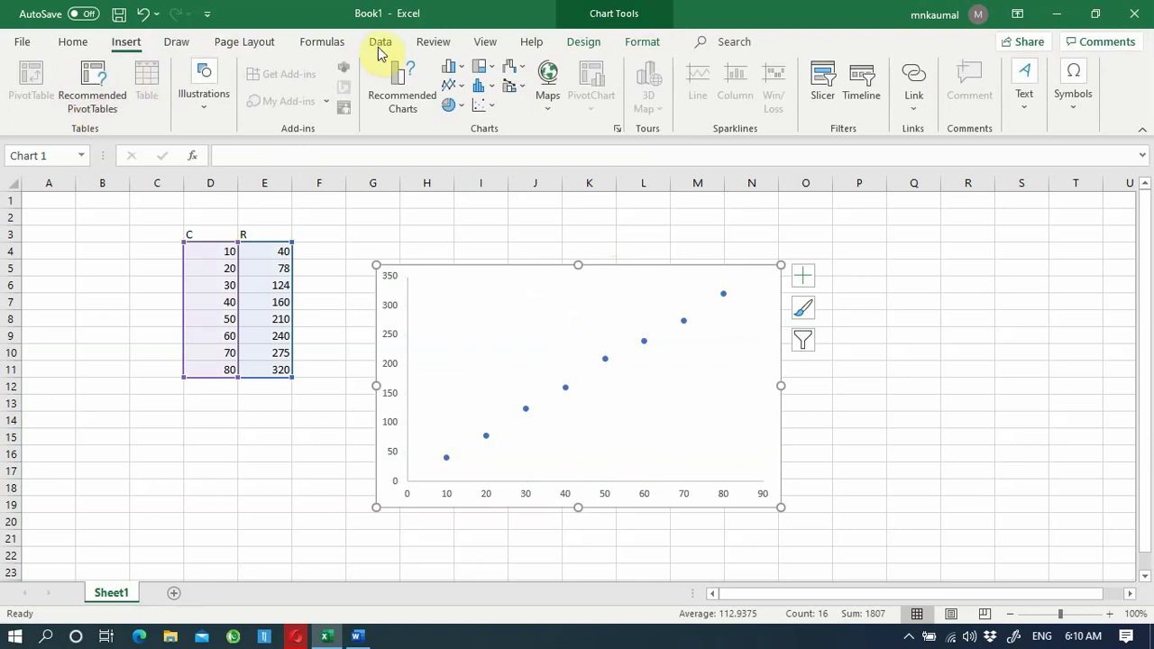
left_click(638, 45)
left_click(588, 43)
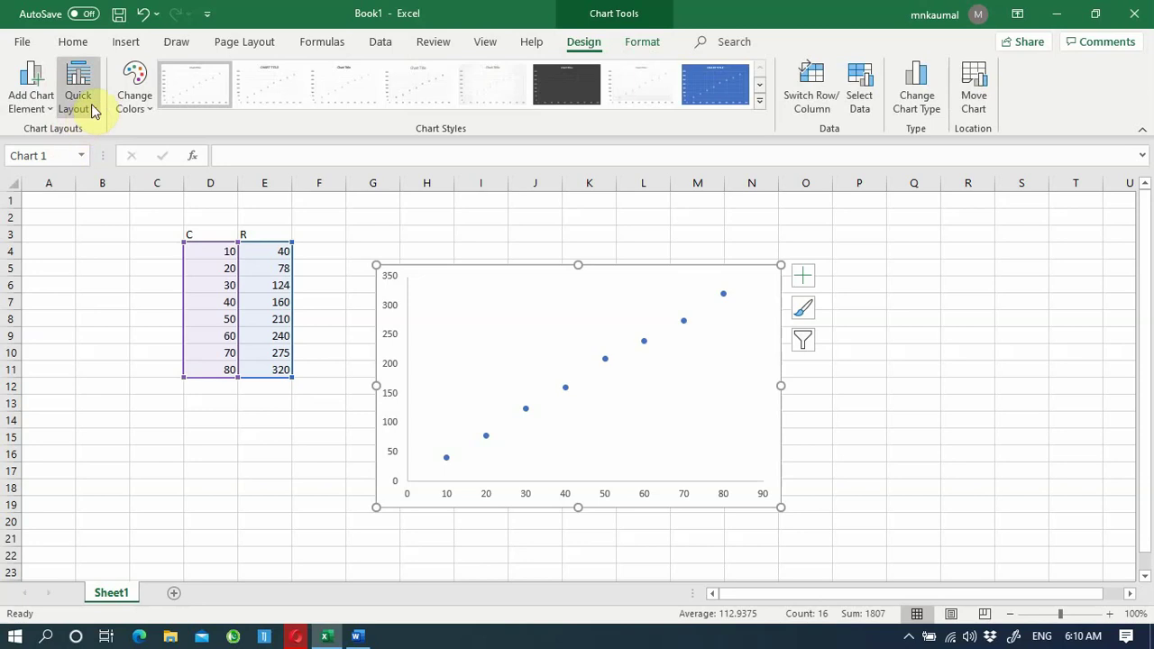
left_click(45, 106)
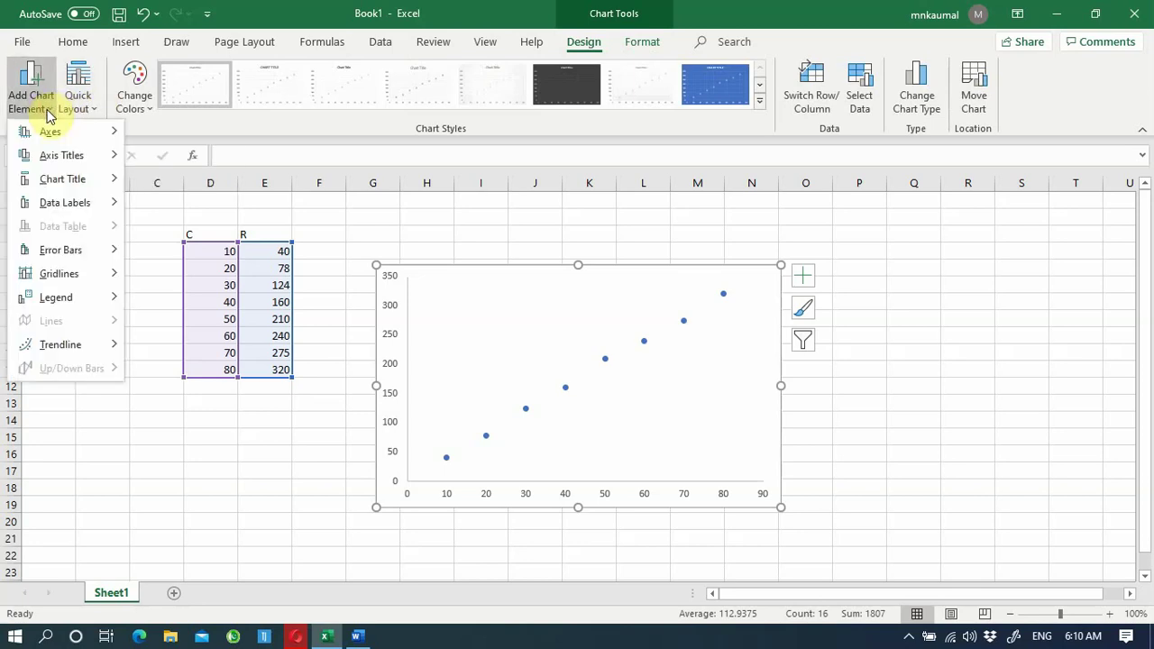
mouse_move(36, 132)
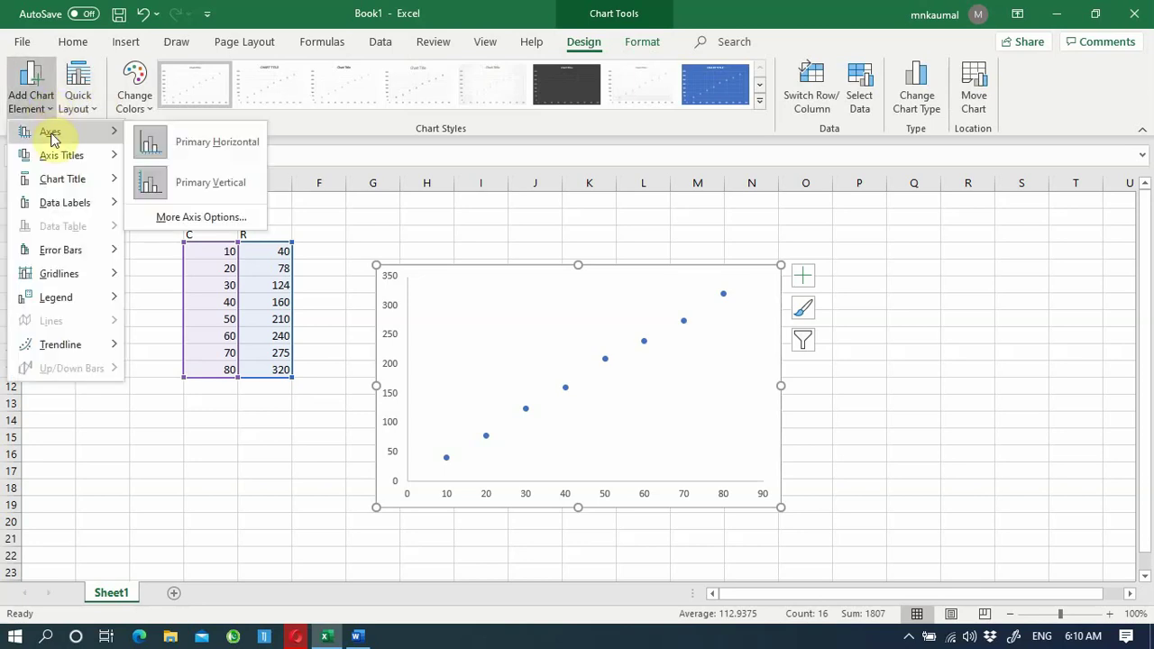
left_click(220, 142)
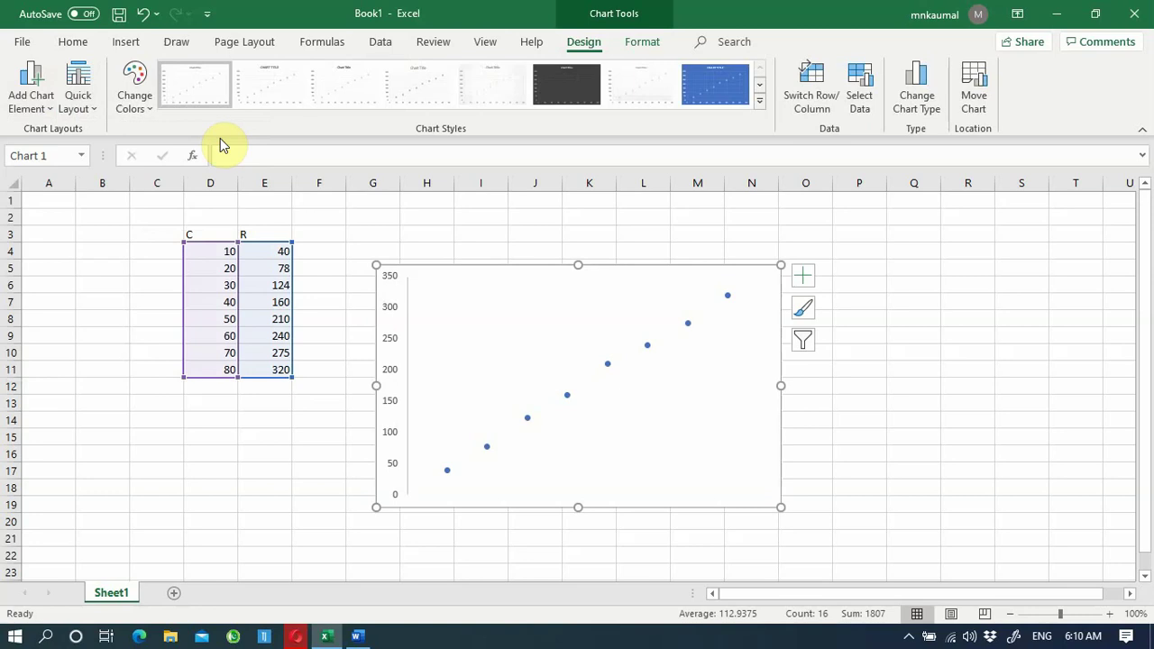
left_click(142, 14)
Add primary horizontal and primary vertical axis titles to the scatter chart
left_click(38, 101)
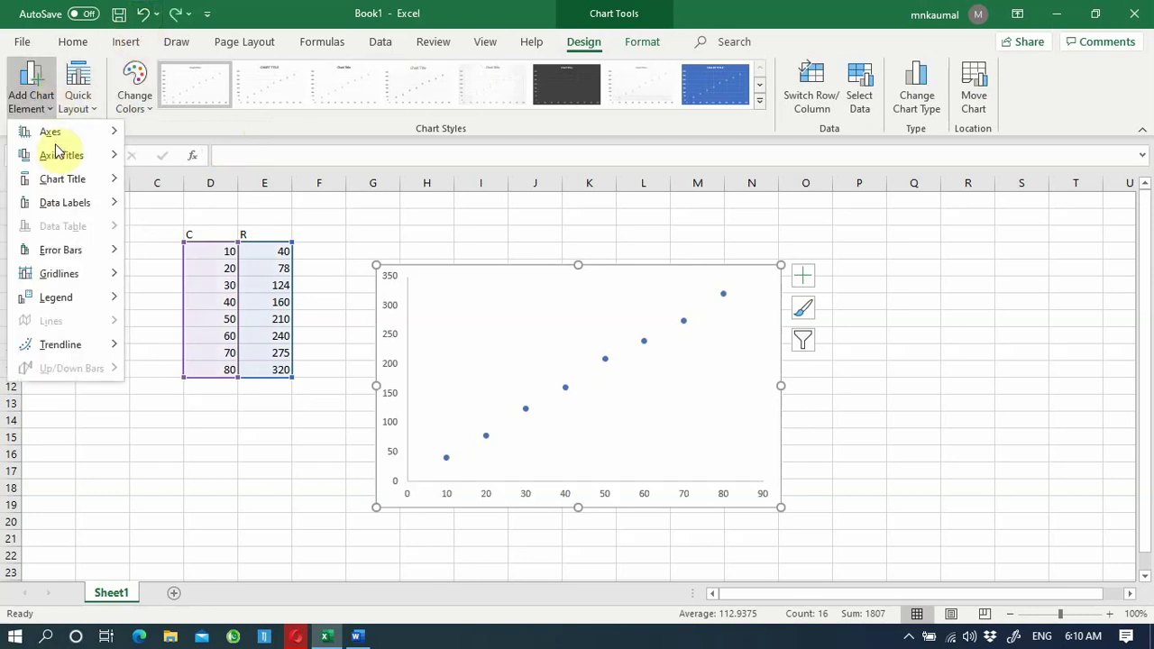
mouse_move(61, 157)
left_click(191, 170)
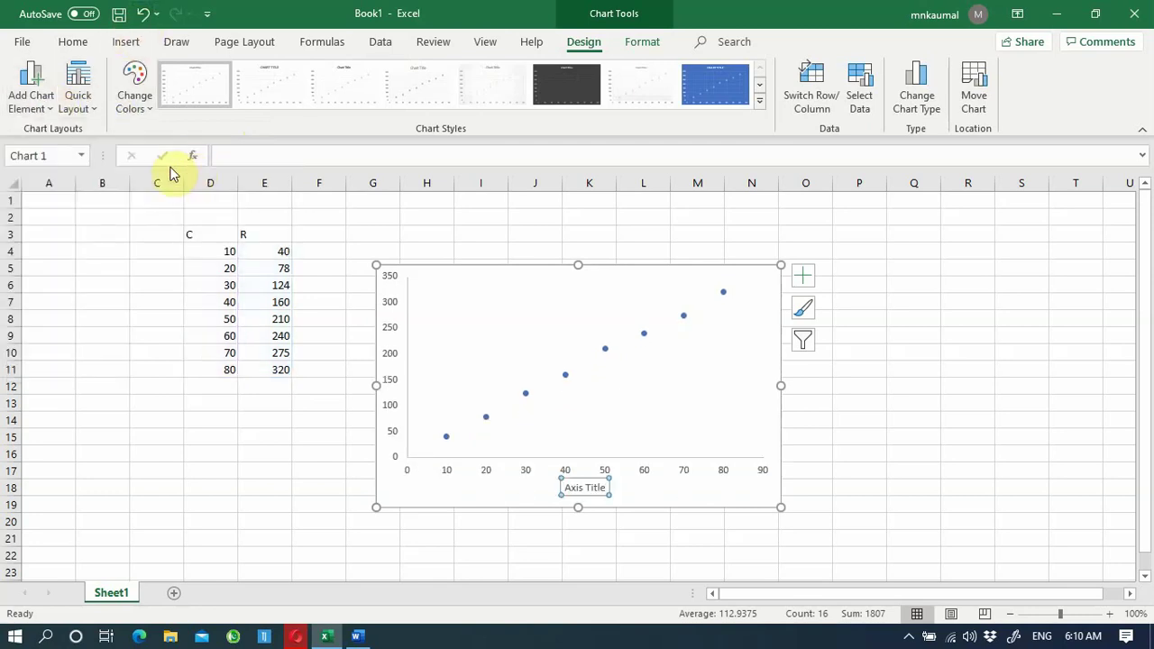
left_click(38, 101)
mouse_move(81, 162)
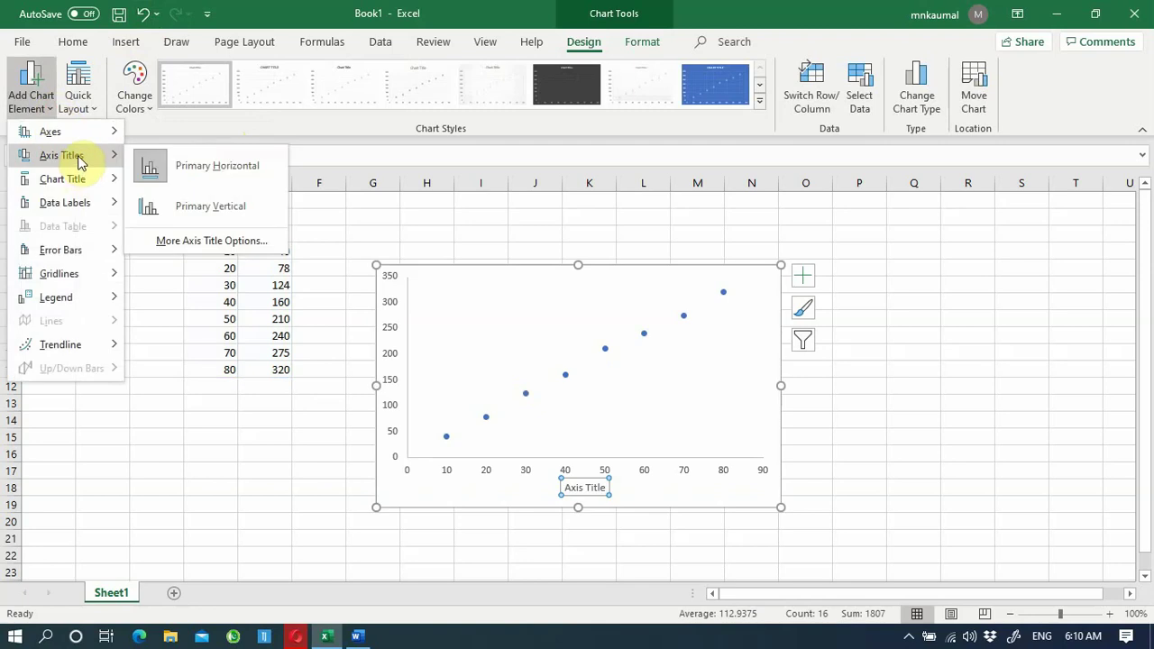
left_click(191, 207)
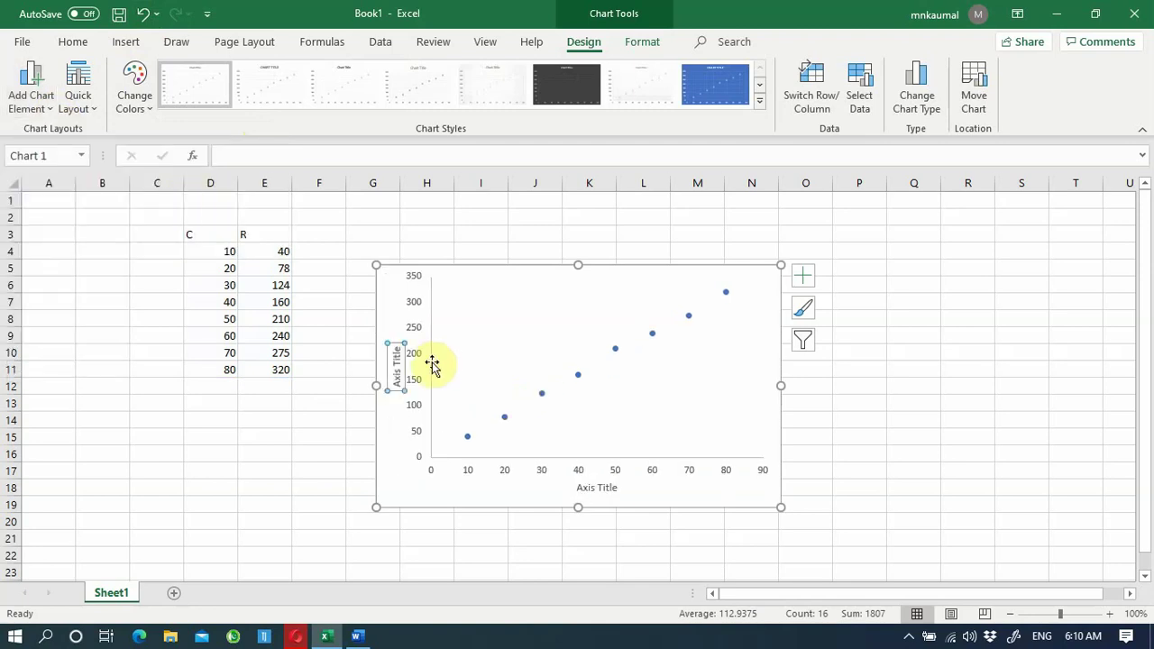
Replace the vertical axis title's placeholder text with Concentration
left_click(399, 384)
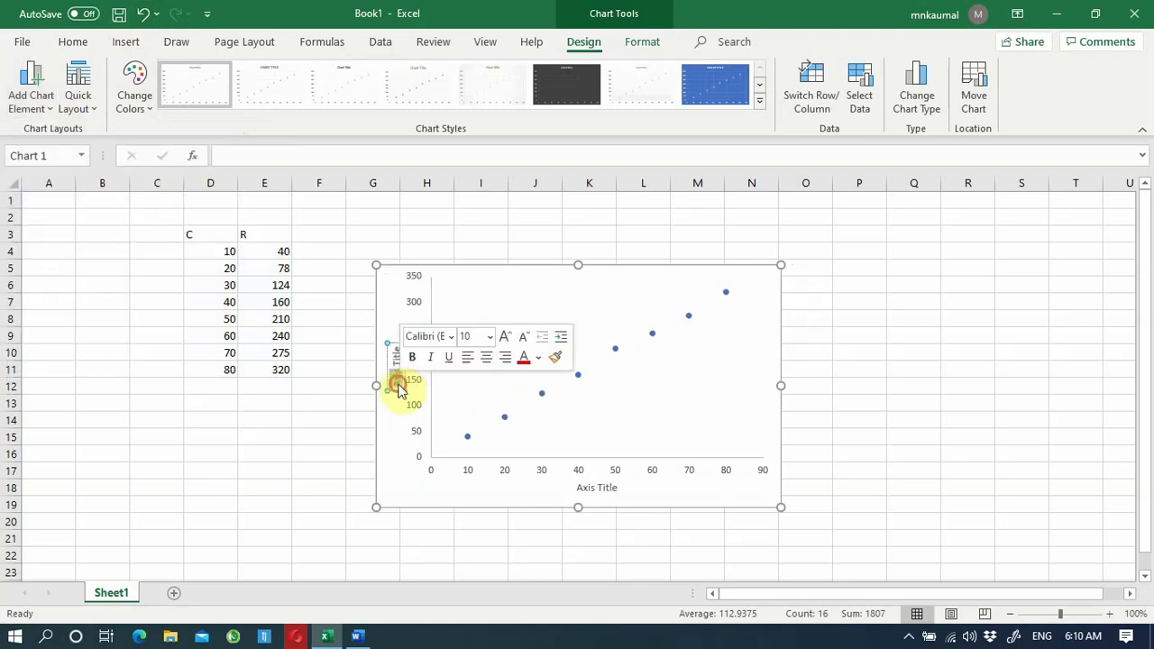
left_click_drag(397, 384, 394, 346)
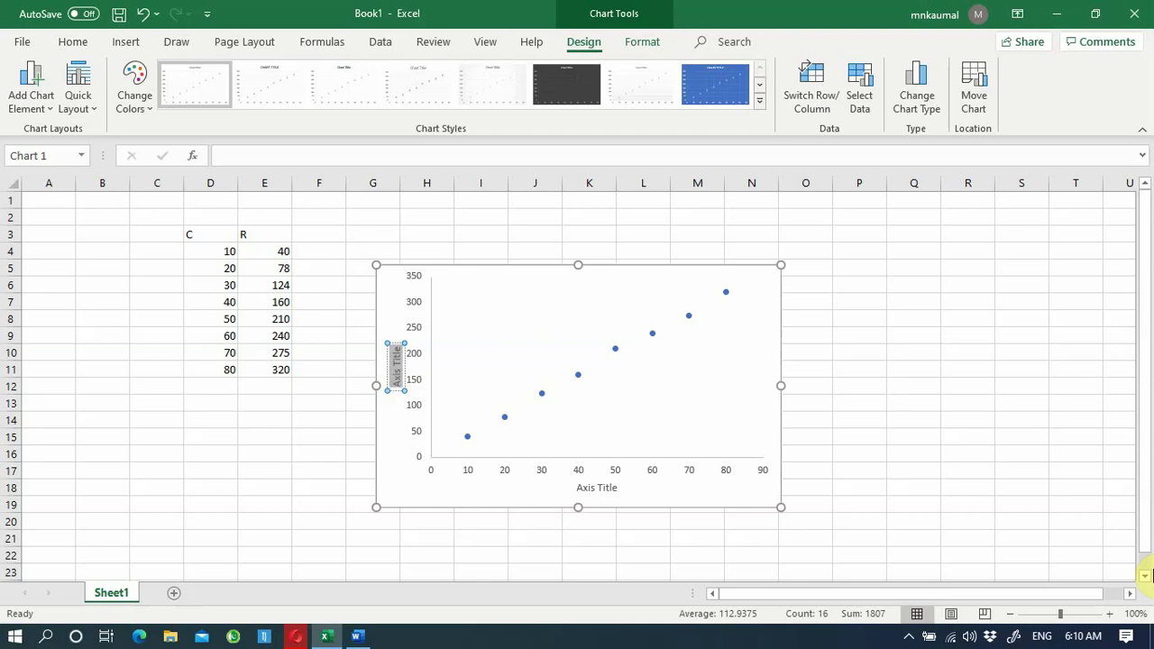
type("Co")
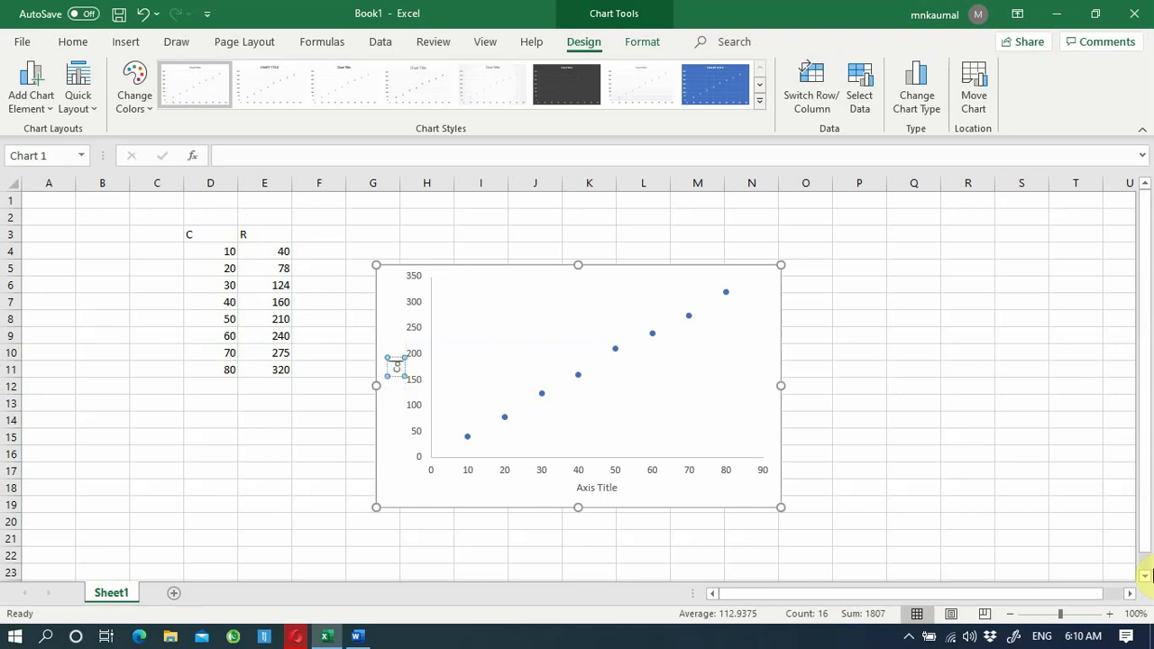
type("ncentration")
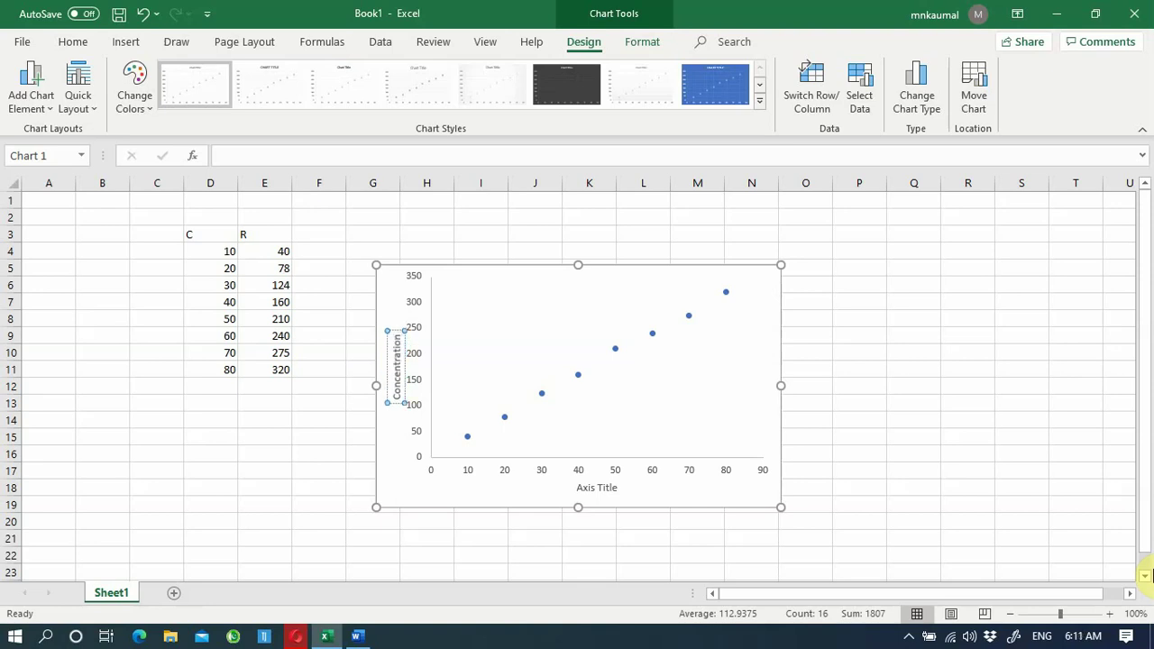
Change the vertical axis title's text to "Ab/ mA"
key("BackSpace")
key("BackSpace")
key("BackSpace")
key("BackSpace")
key("BackSpace")
key("BackSpace")
key("BackSpace")
key("BackSpace")
key("BackSpace")
key("BackSpace")
key("BackSpace")
key("BackSpace")
key("BackSpace")
type("Ab")
type("s")
type("A")
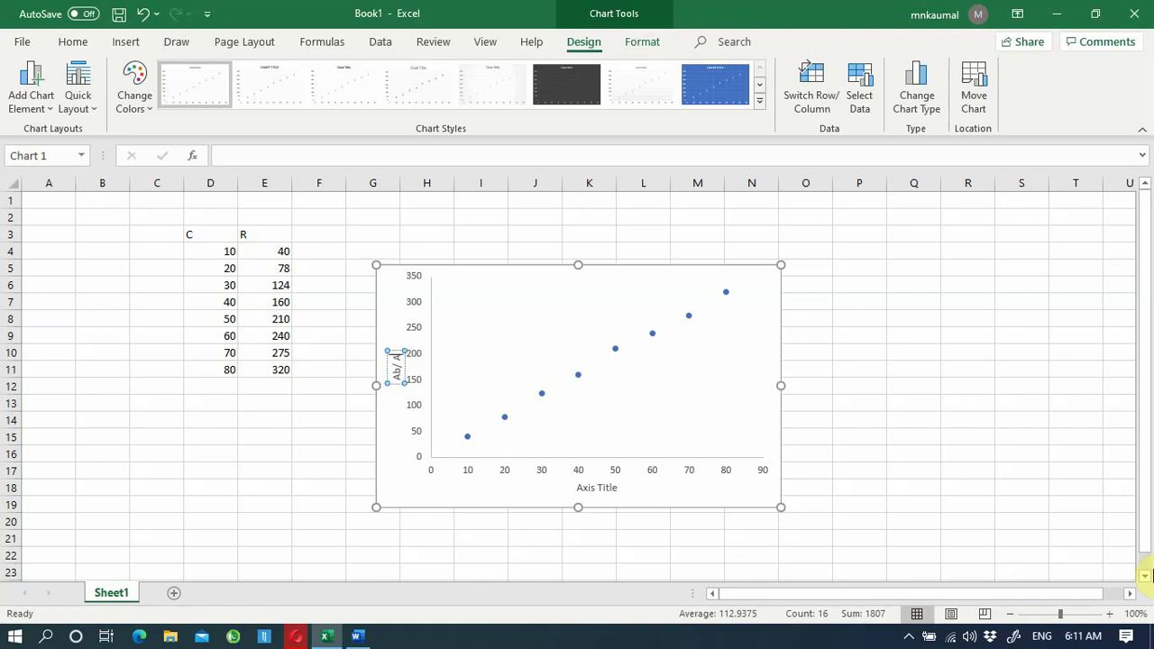
key("BackSpace")
key("BackSpace")
type("mA")
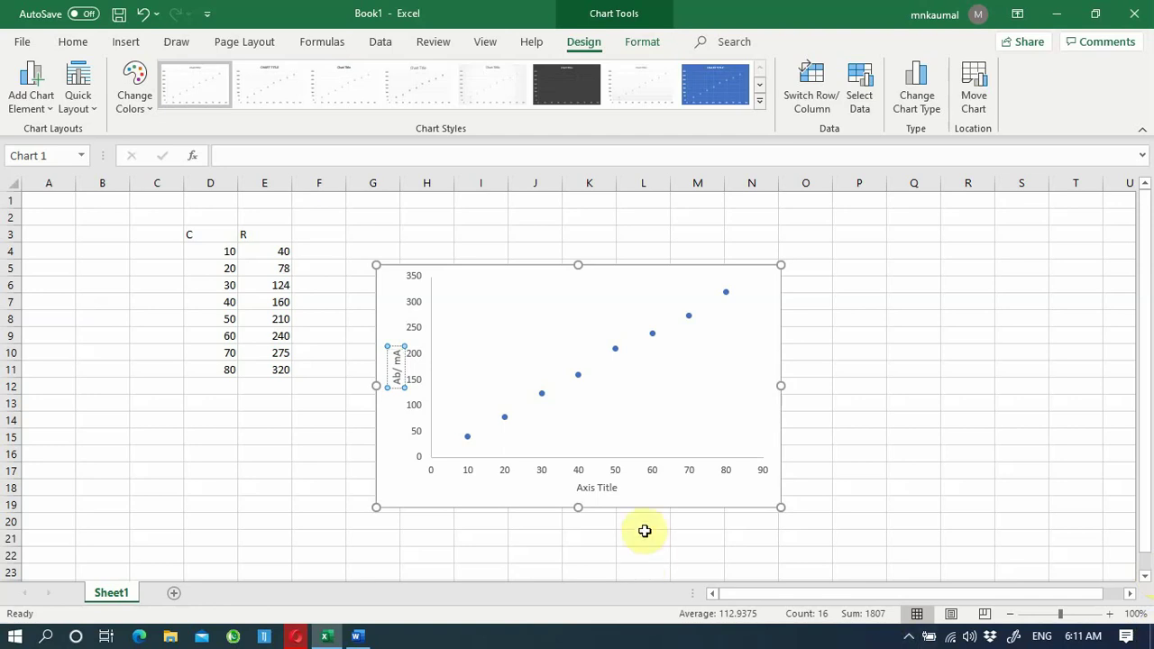
Replace the horizontal axis title's placeholder text with "Conctration / mol dm-3"
left_click(597, 487)
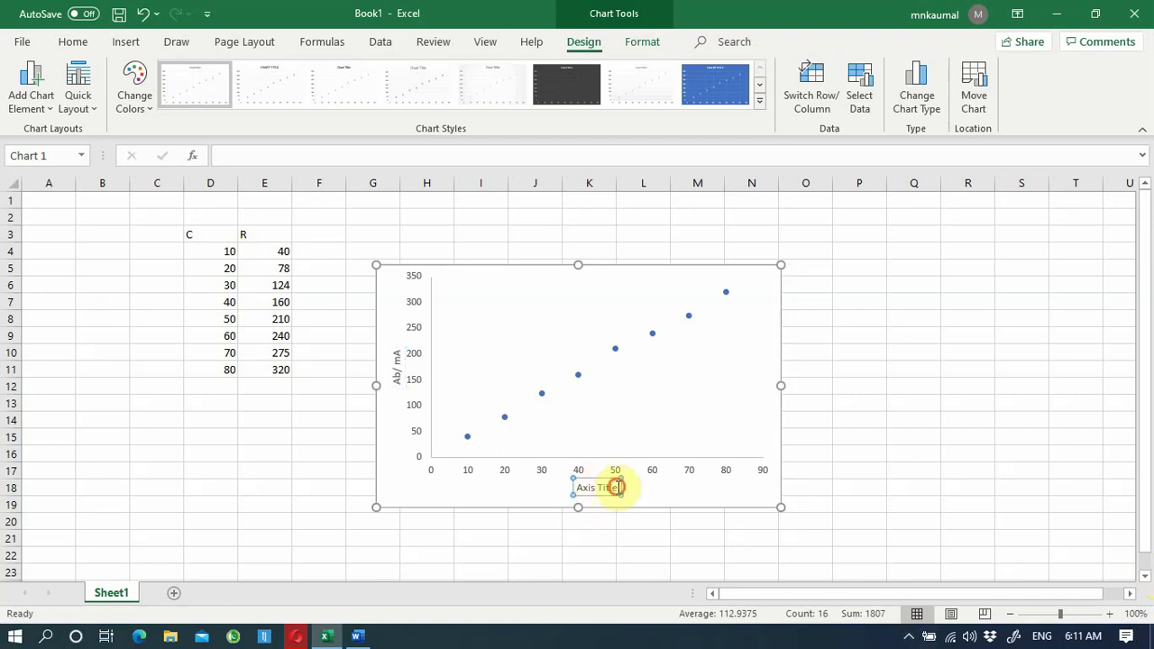
left_click_drag(581, 487, 636, 508)
type("Conc")
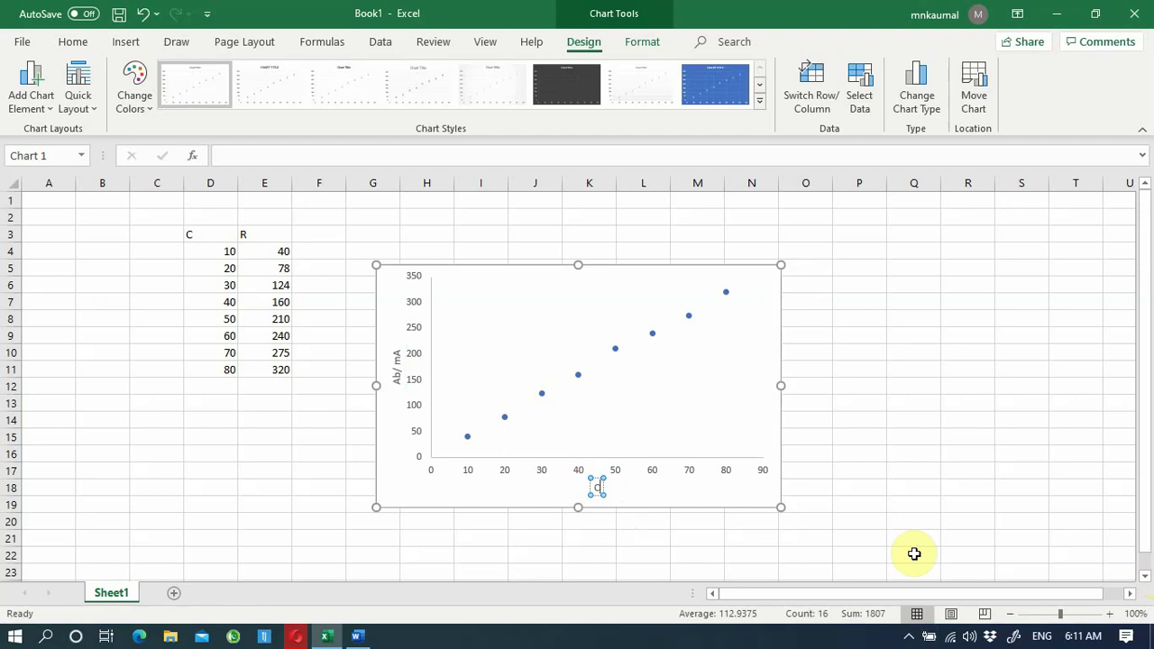
type("tration")
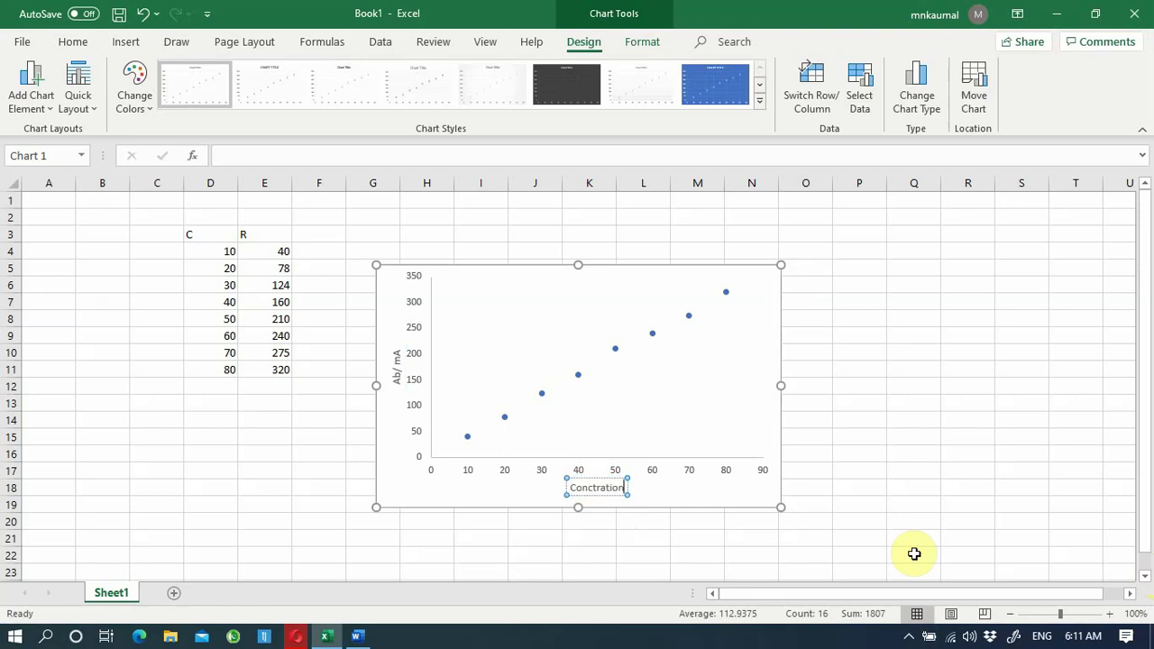
type(" /")
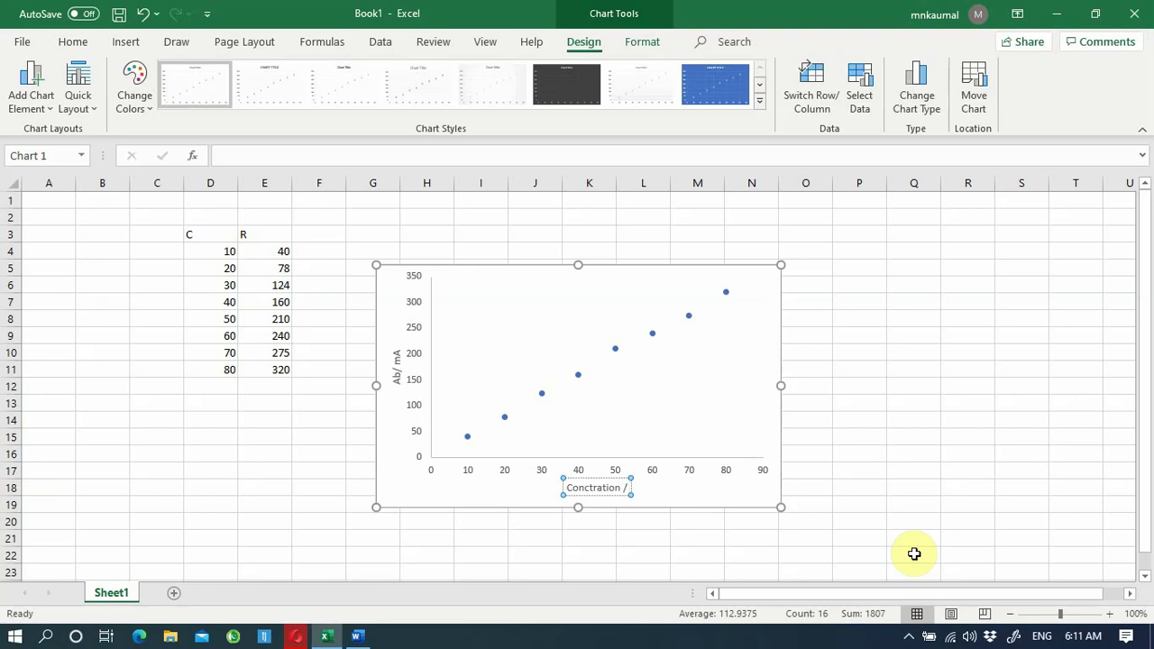
type(" mol")
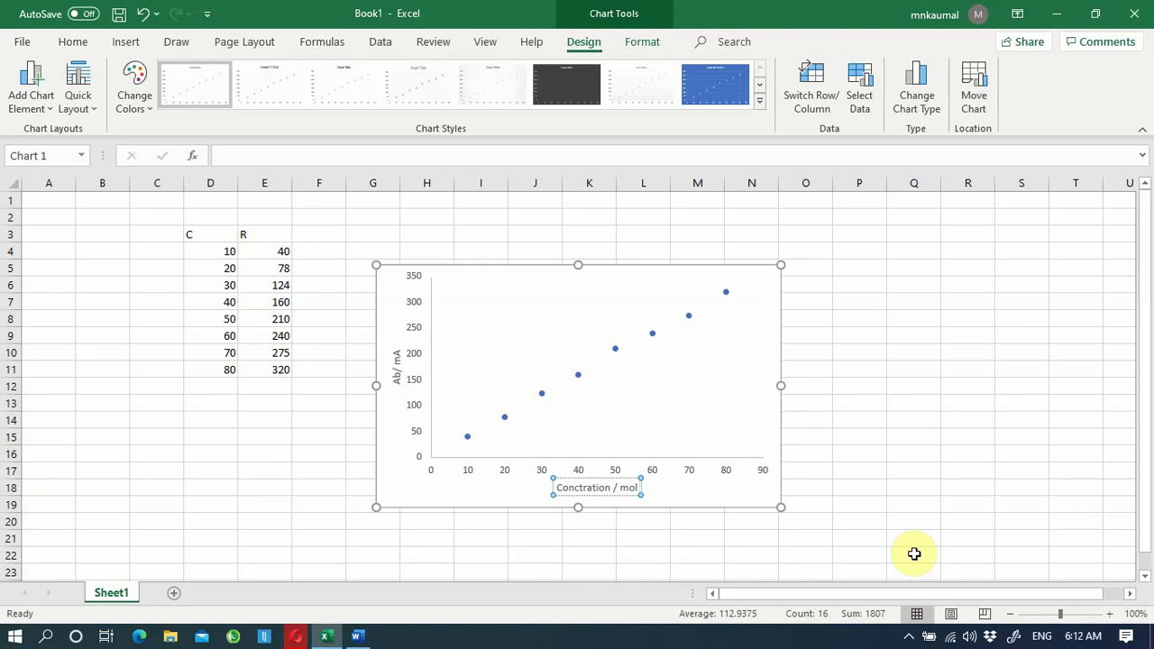
type("dm")
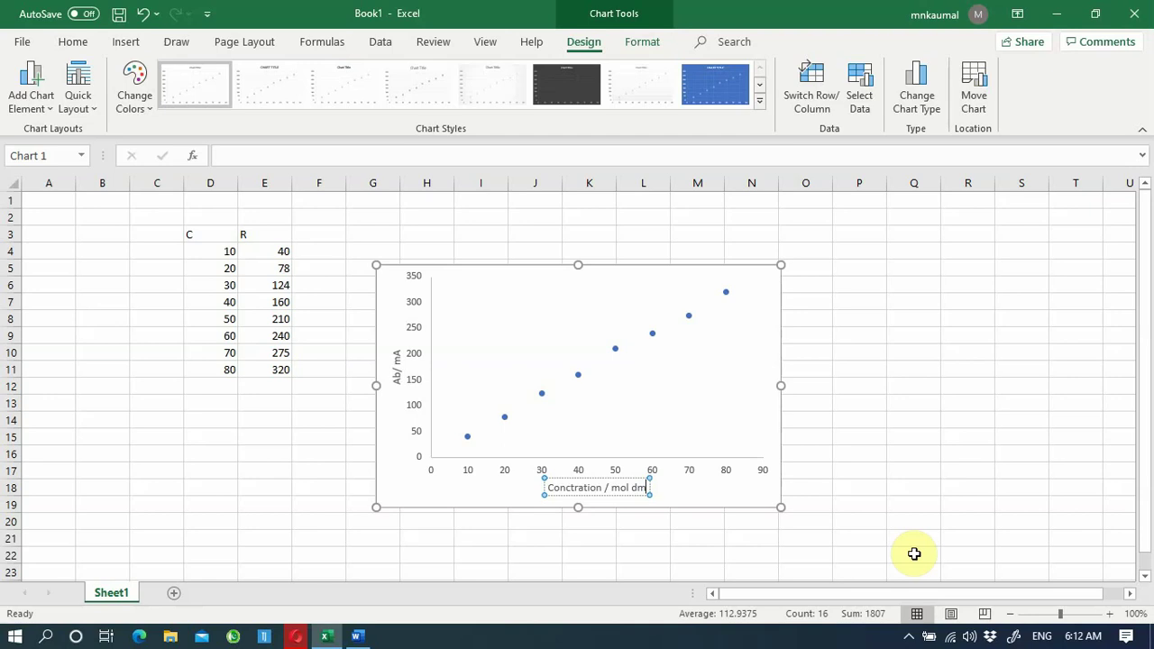
type("-3")
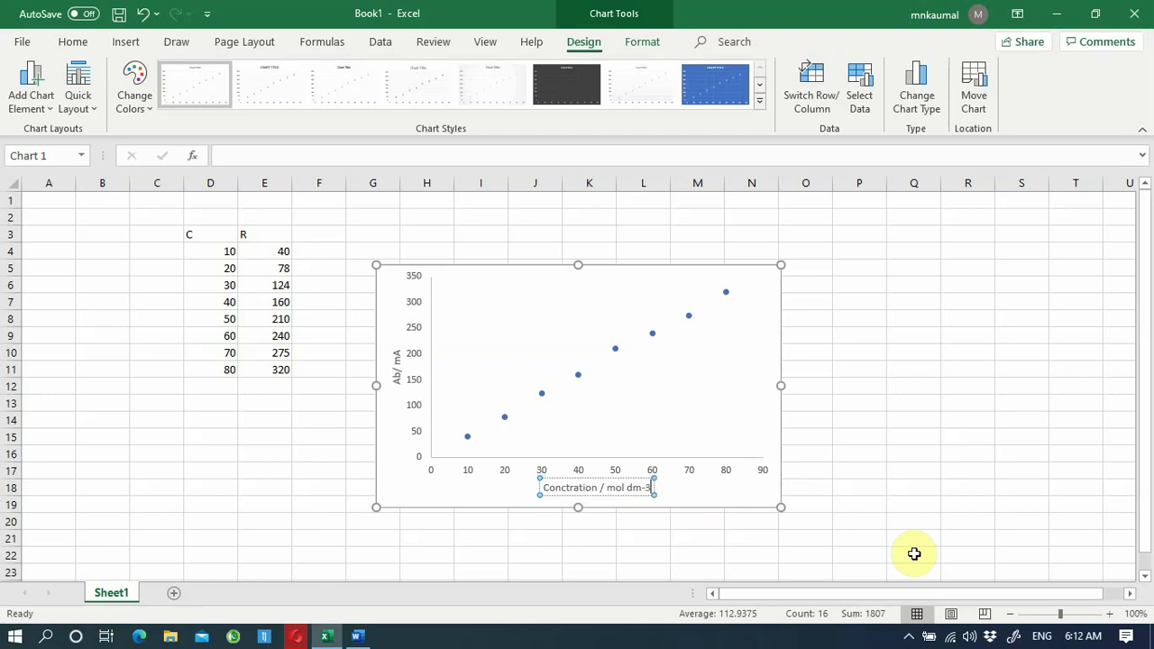
Format the -3 at the end of the horizontal axis title as superscript
double_click(649, 488)
left_click_drag(653, 487, 643, 488)
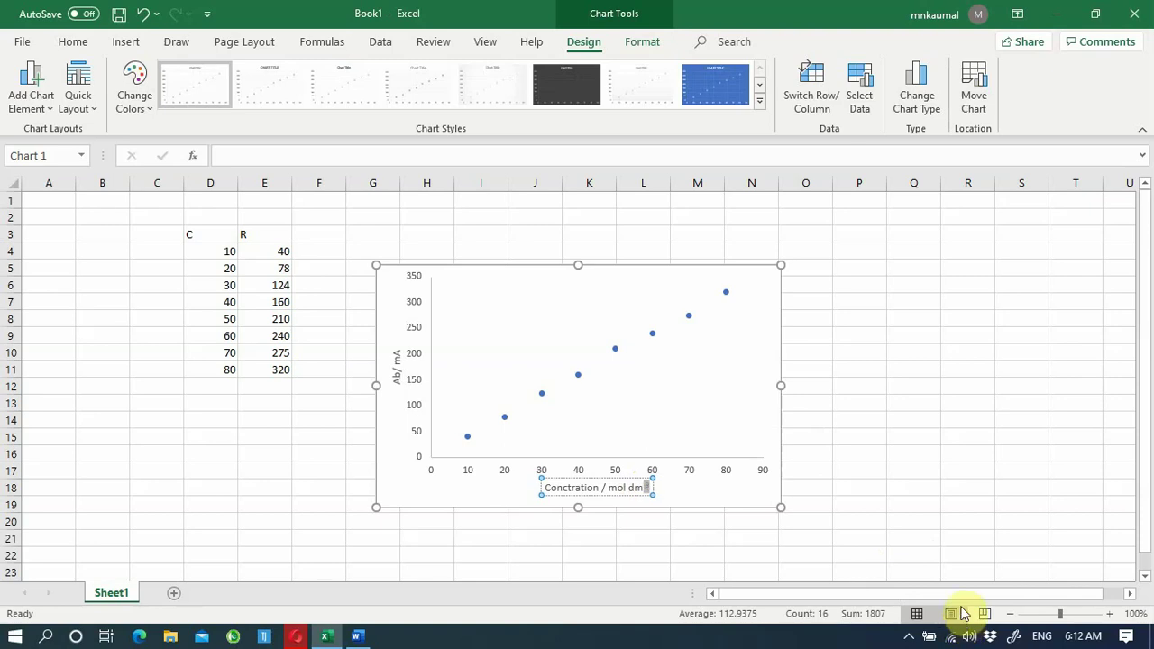
left_click(868, 236)
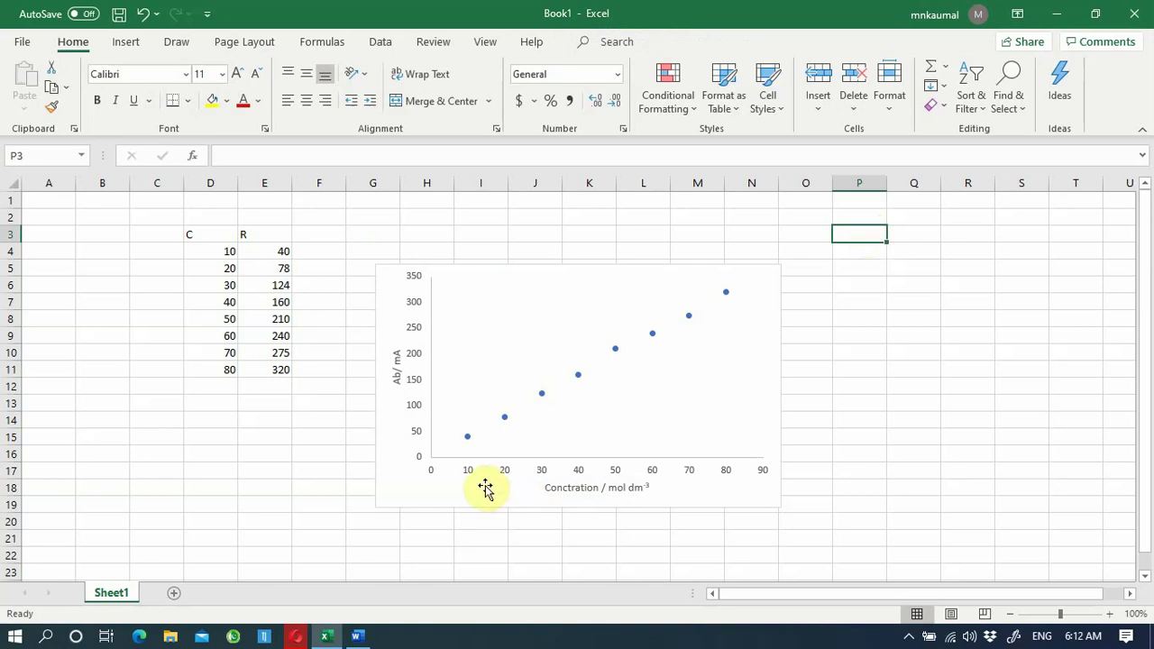
Examine the fill and border options in the chart area's formatting settings
left_click(423, 424)
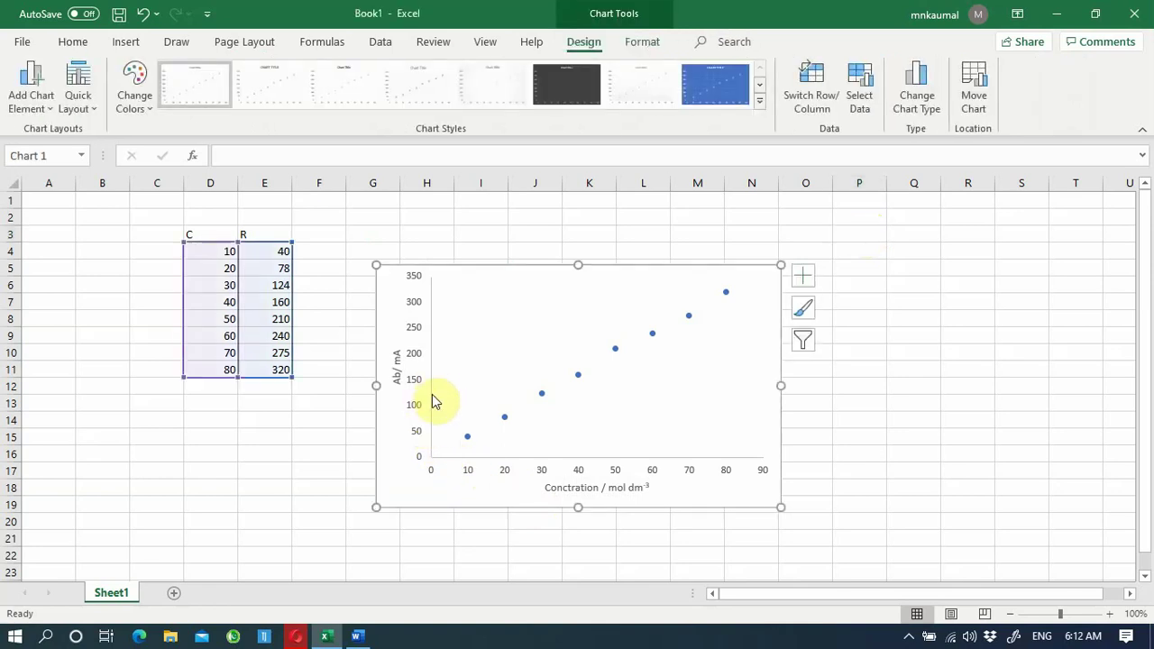
left_click(432, 397)
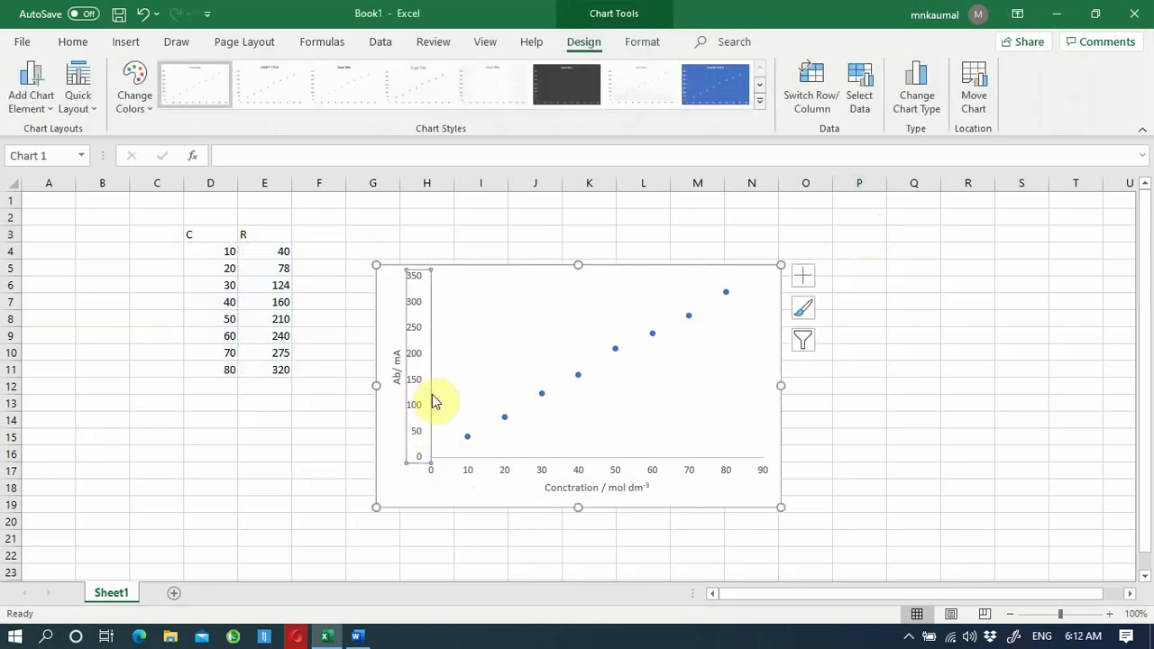
right_click(422, 400)
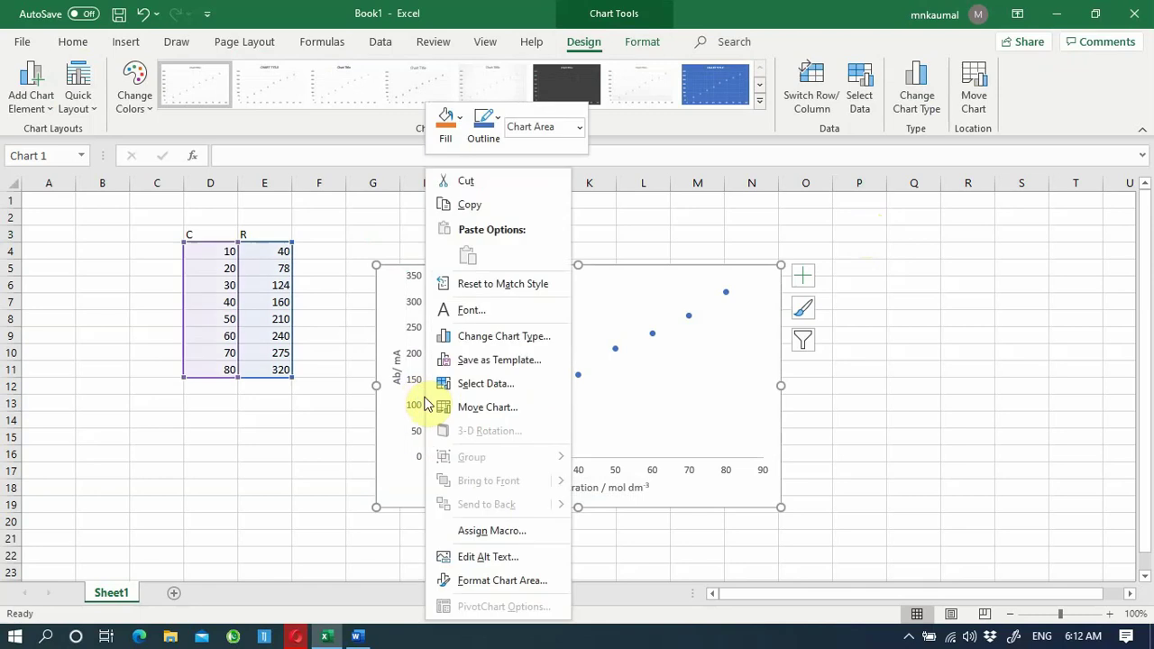
left_click(513, 586)
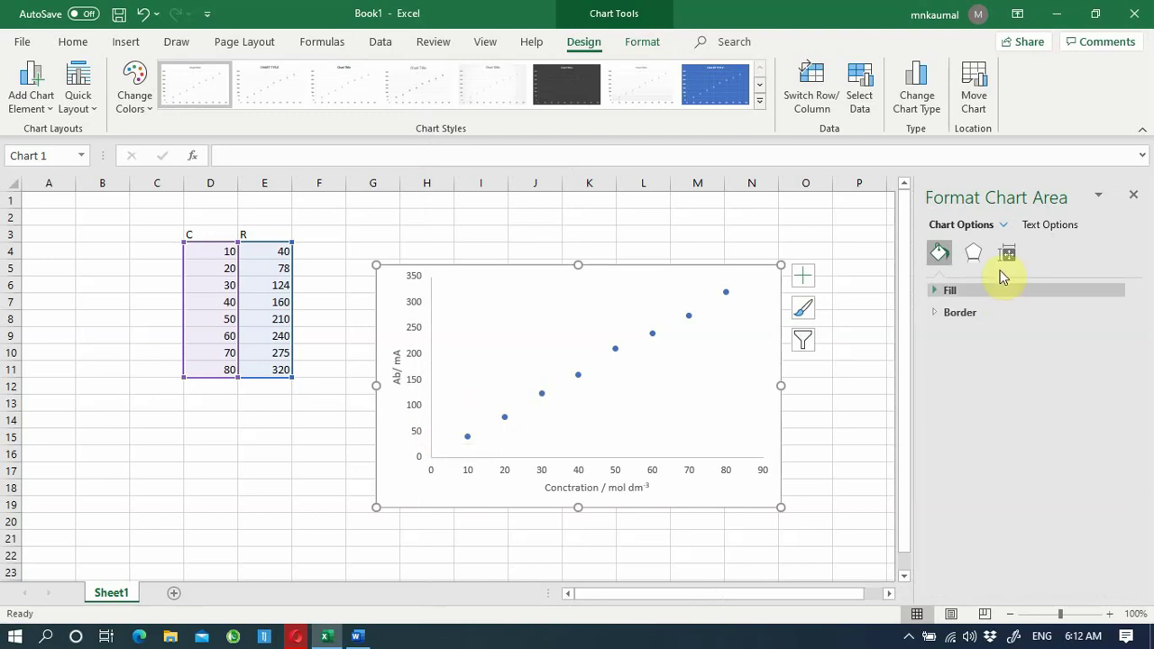
left_click(938, 313)
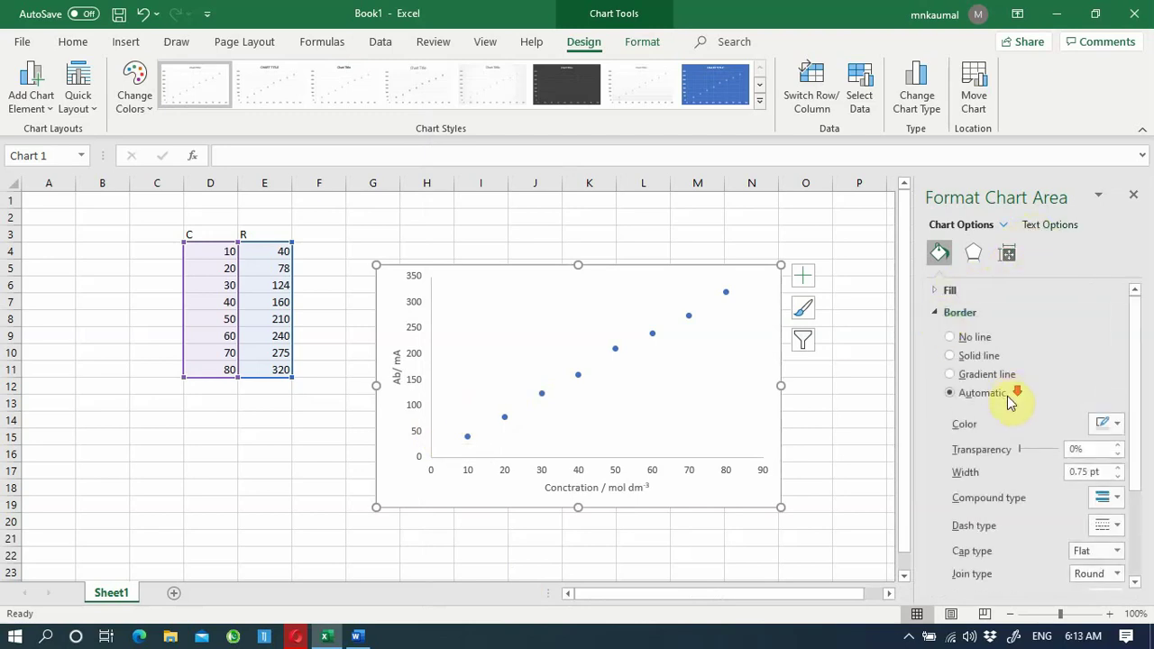
scroll(1017, 424, "down", 3)
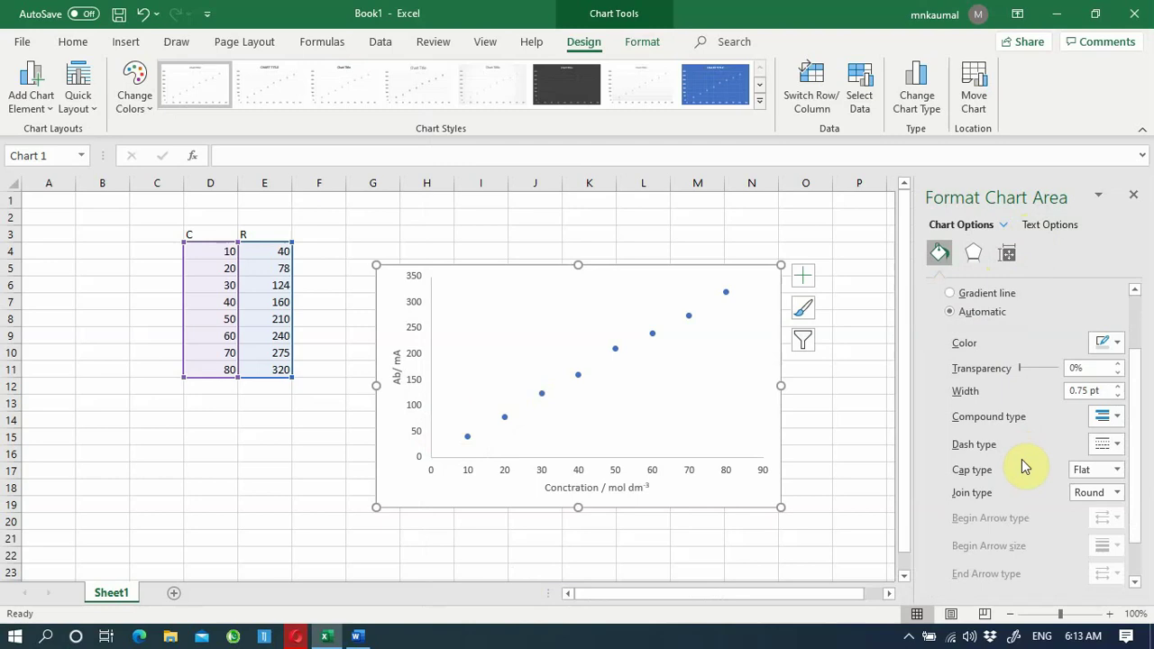
scroll(1023, 465, "down", 2)
scroll(1026, 460, "up", 5)
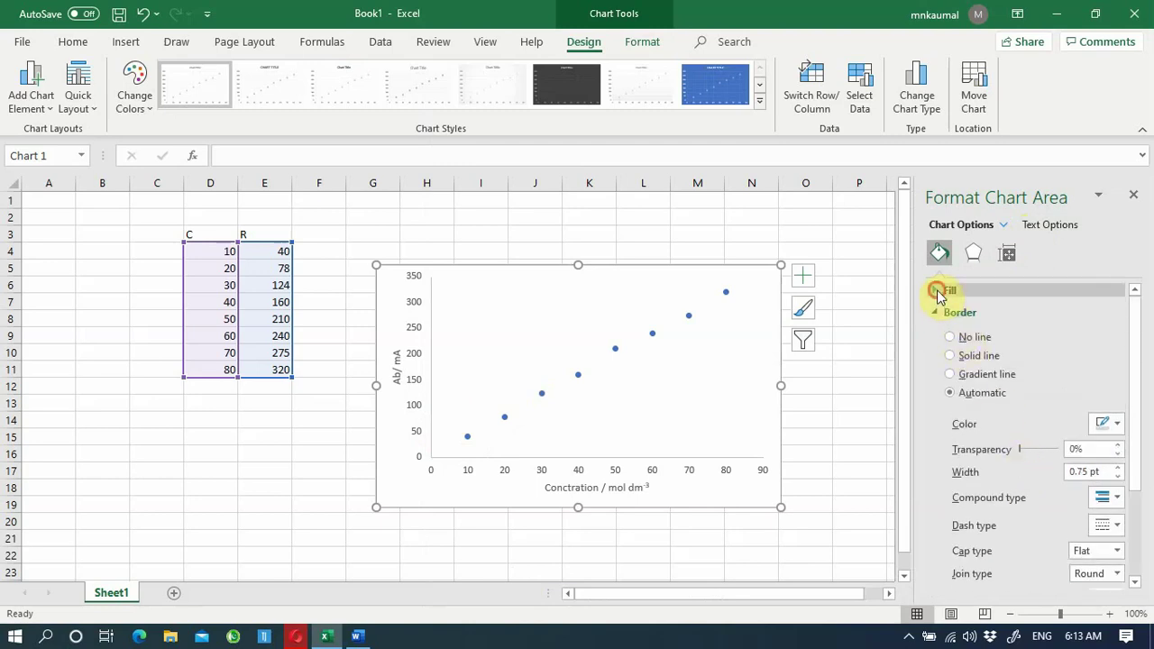
left_click(941, 291)
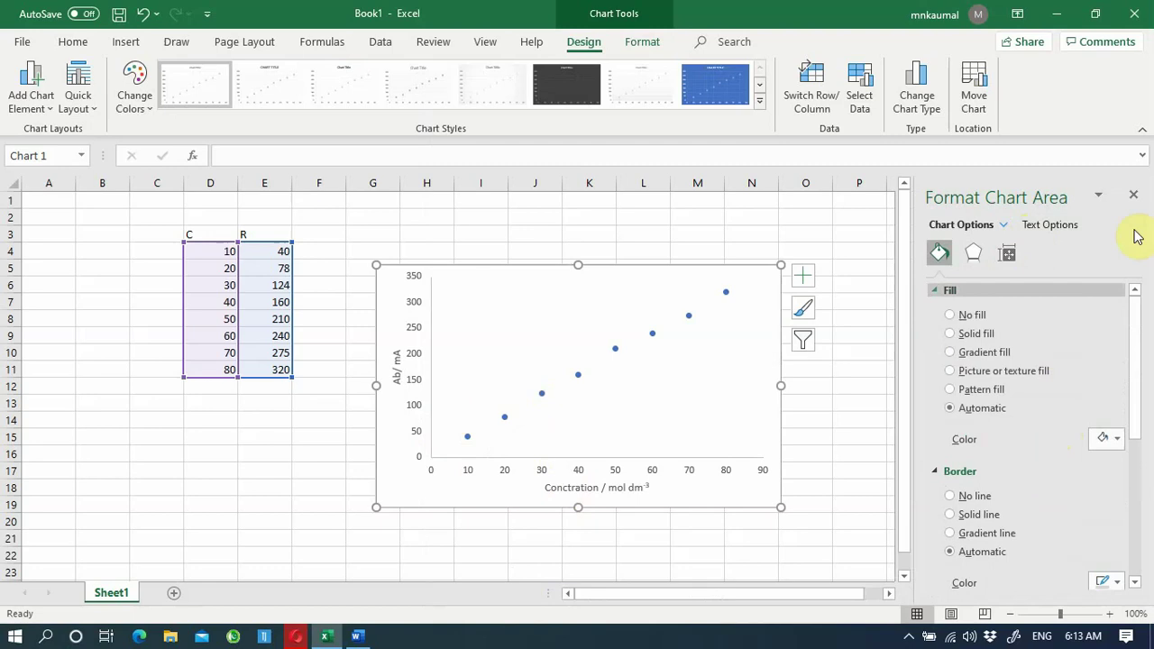
left_click(1133, 195)
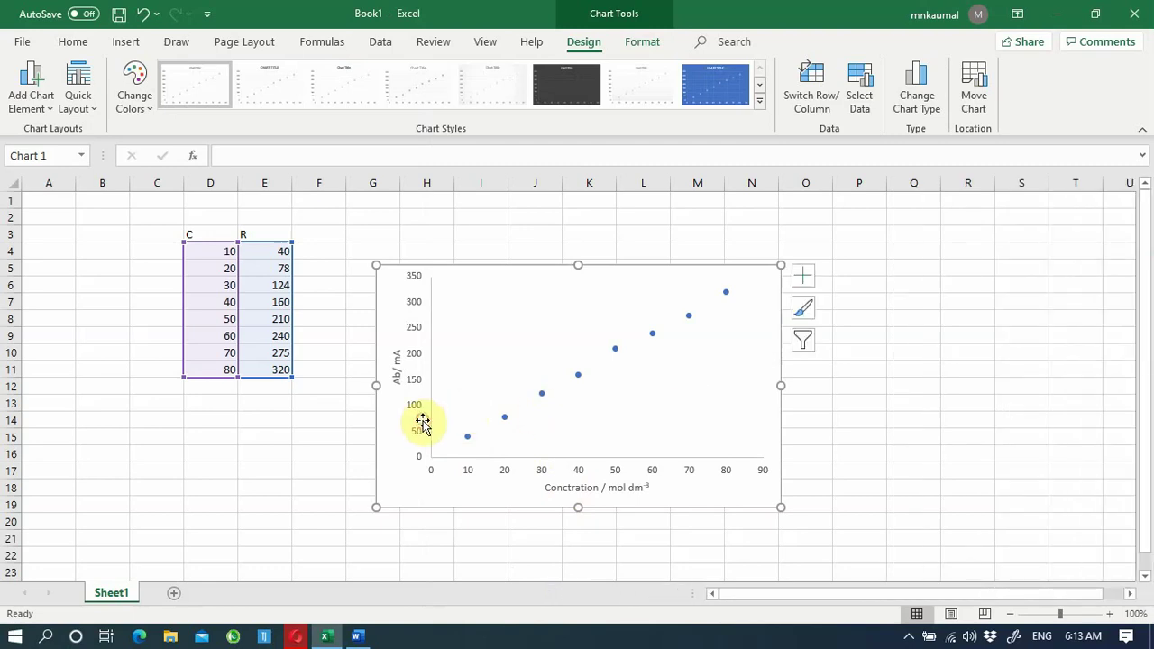
double_click(477, 471)
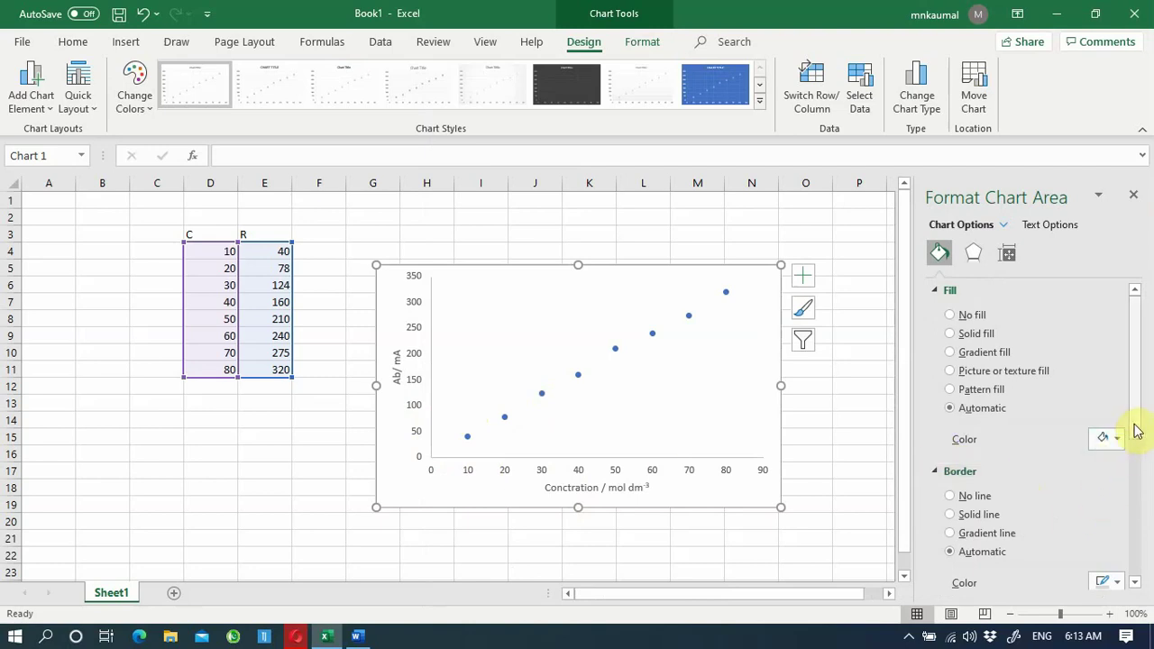
left_click_drag(1136, 438, 1134, 568)
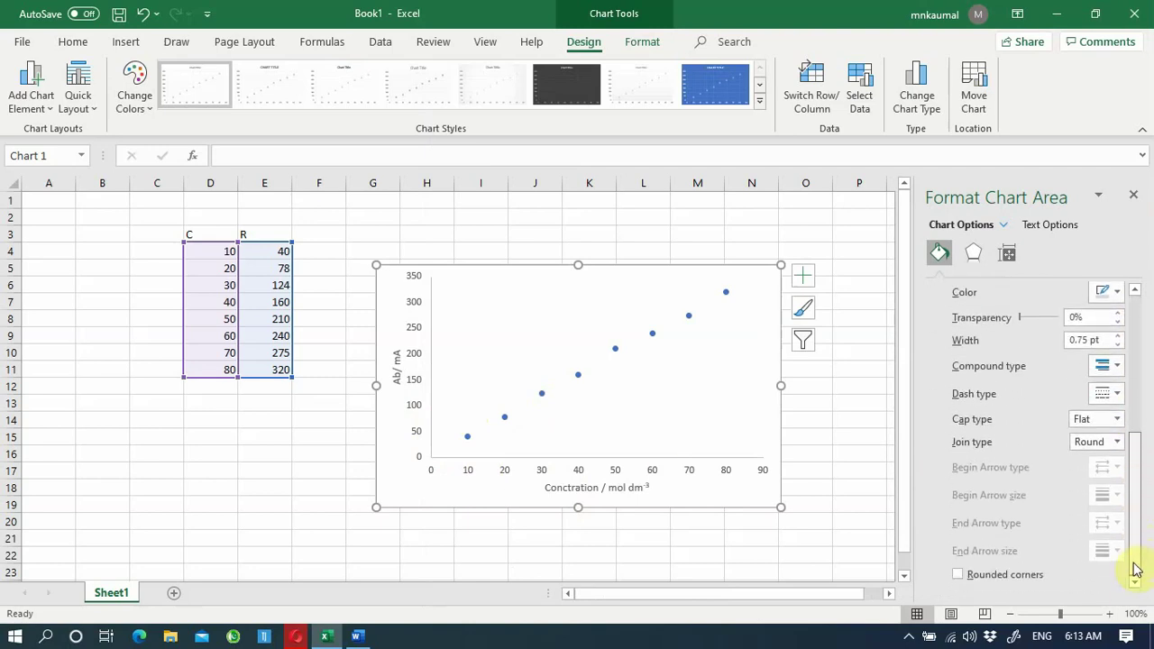
Review the chart area's text fill and outline options and close the formatting settings
left_click(1039, 225)
left_click(1004, 224)
left_click(1004, 224)
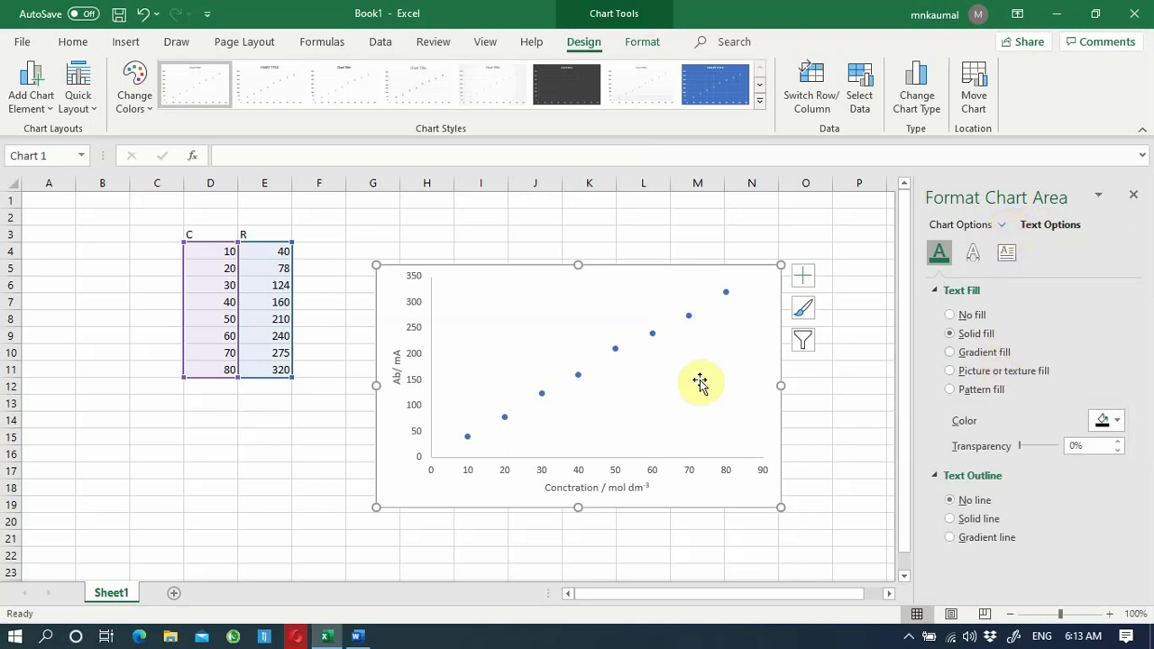
left_click(1134, 194)
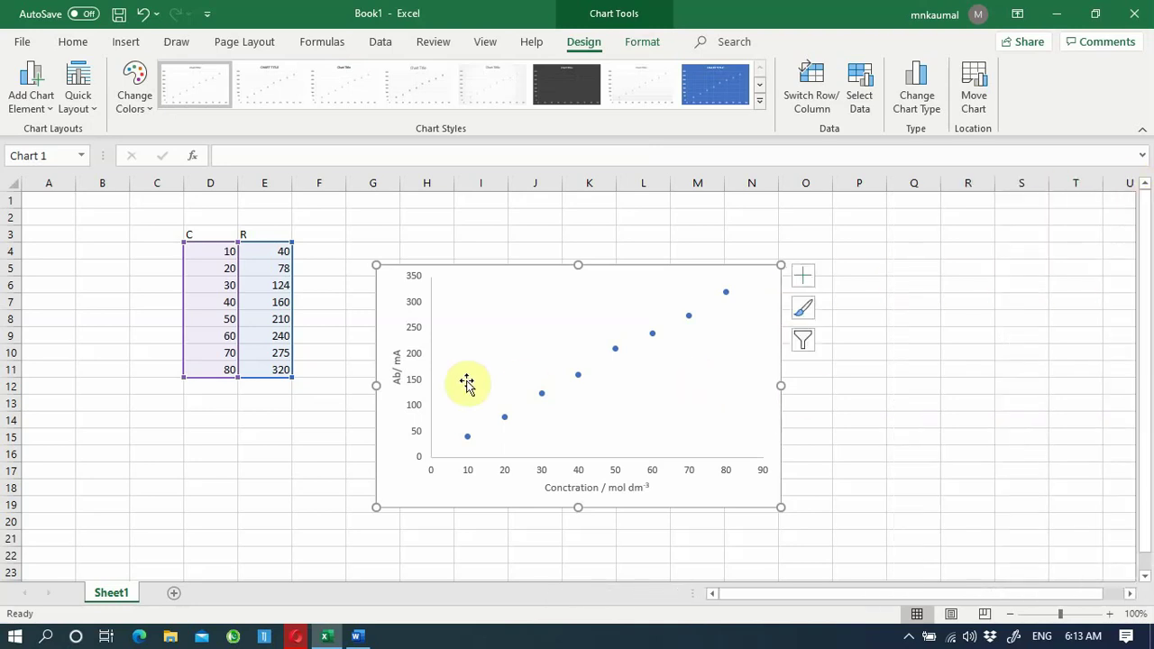
Set the major tick mark type of the chart's vertical axis to Inside
left_click(417, 447)
right_click(415, 439)
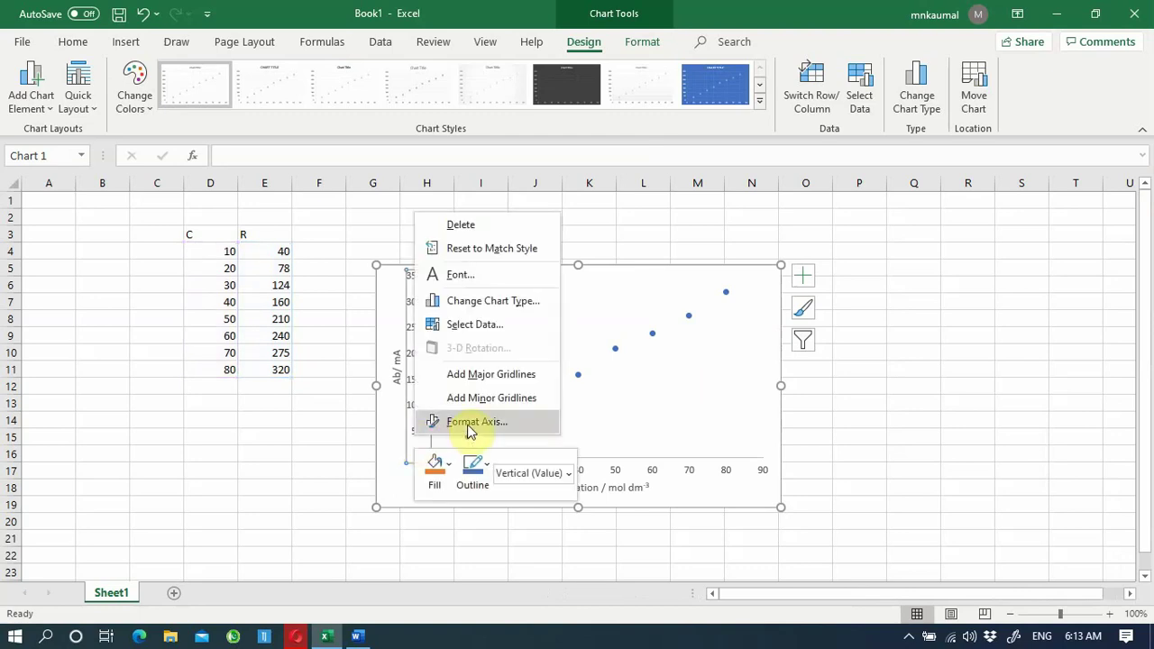
left_click(476, 422)
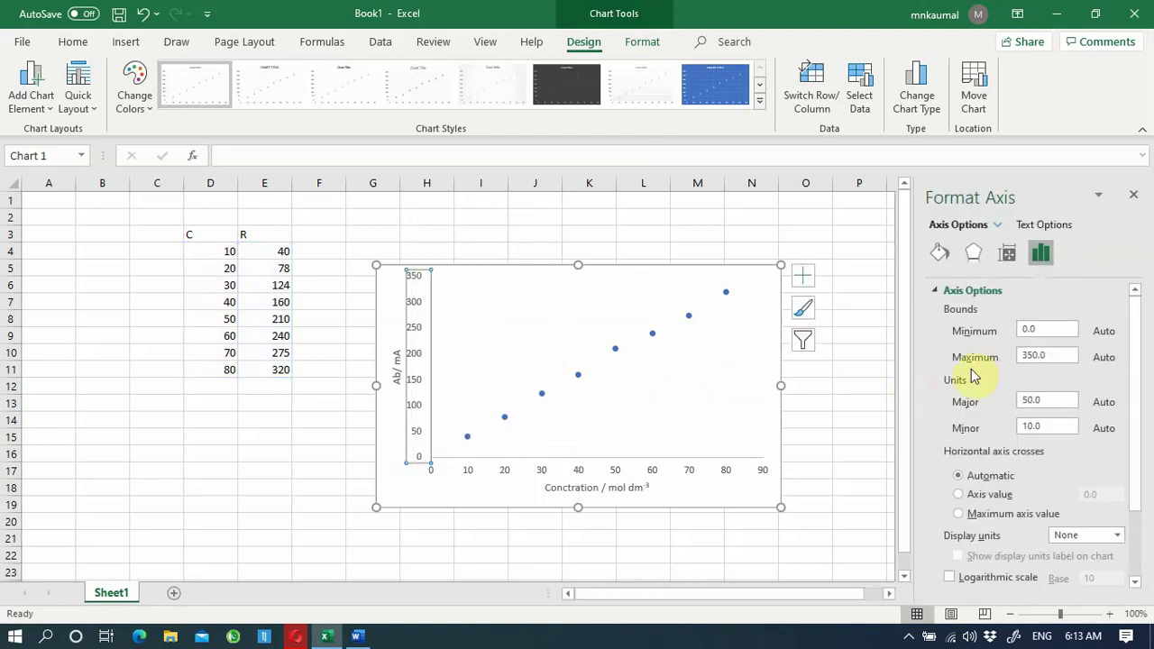
scroll(983, 405, "down", 3)
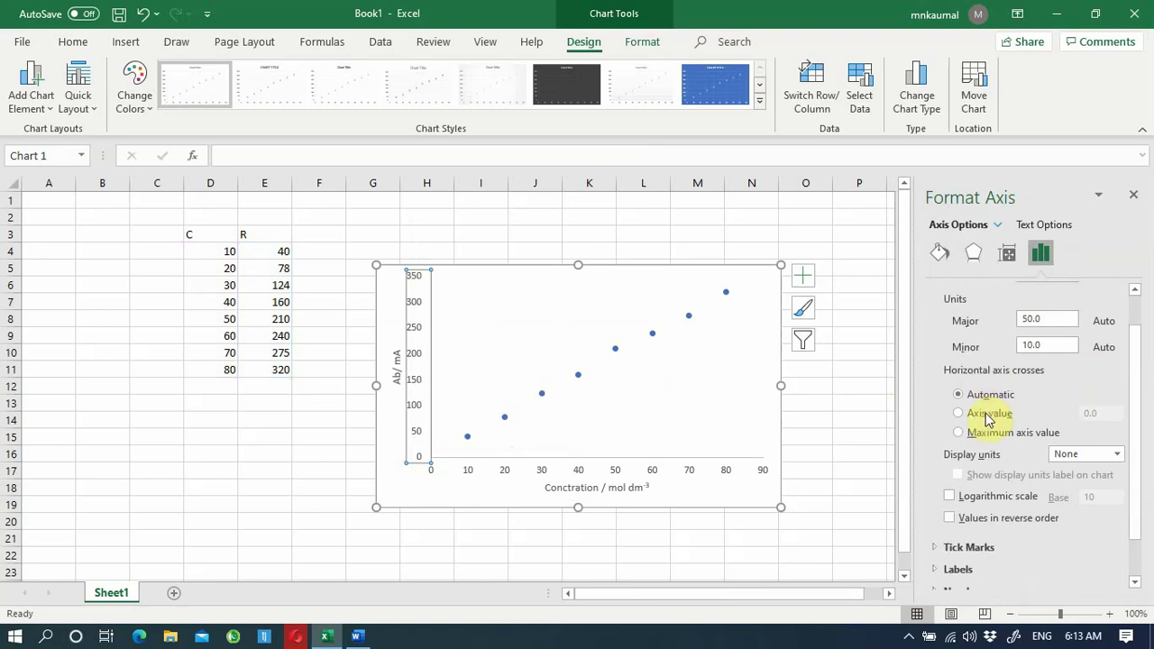
left_click(937, 536)
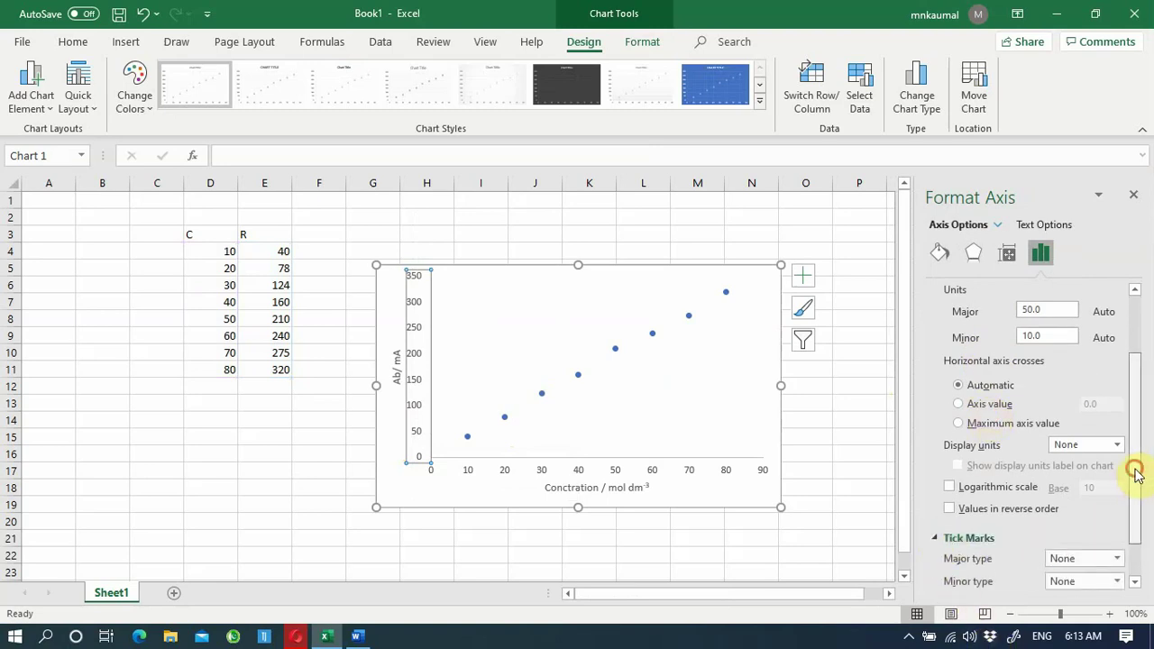
left_click_drag(1133, 471, 1125, 536)
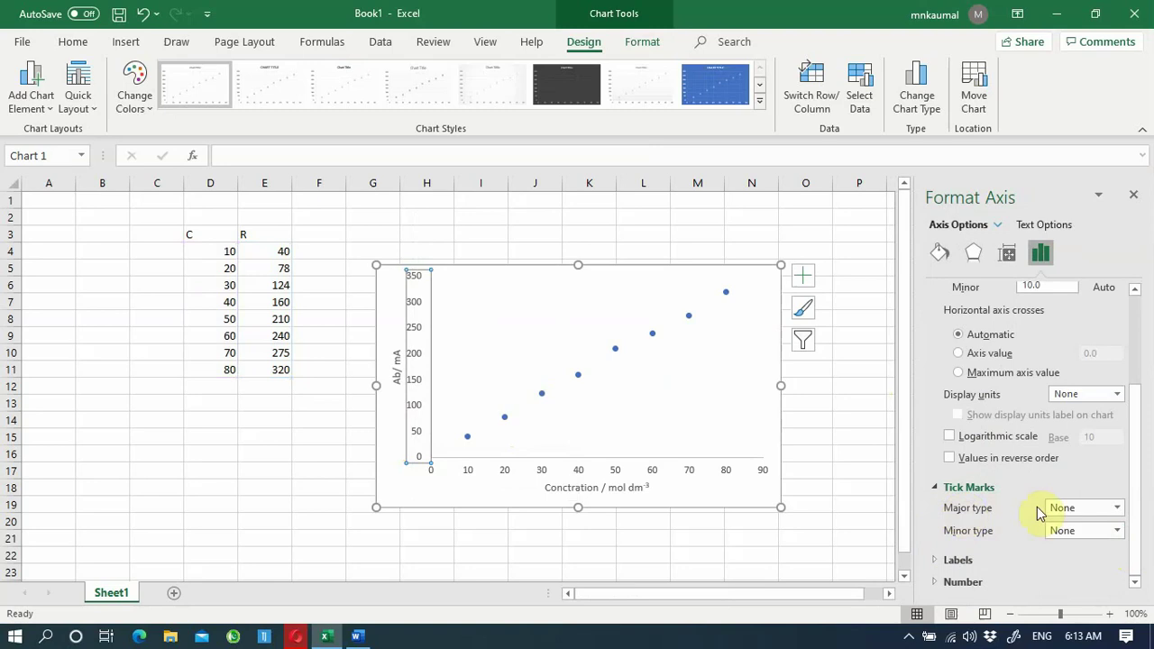
left_click(1116, 508)
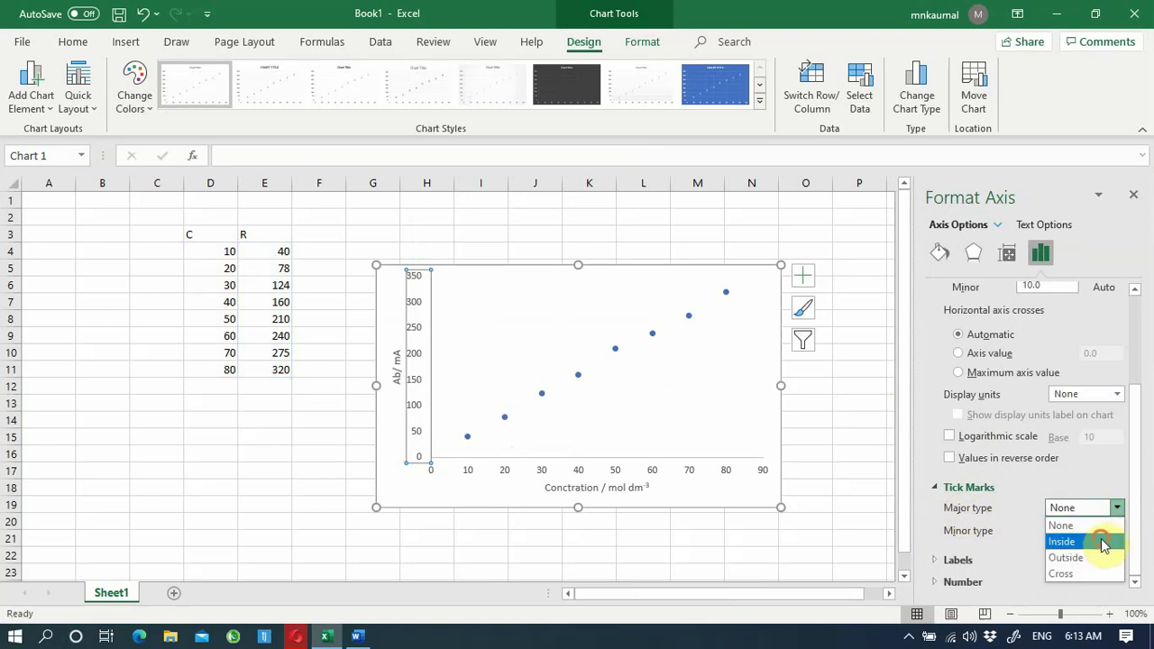
left_click(1103, 541)
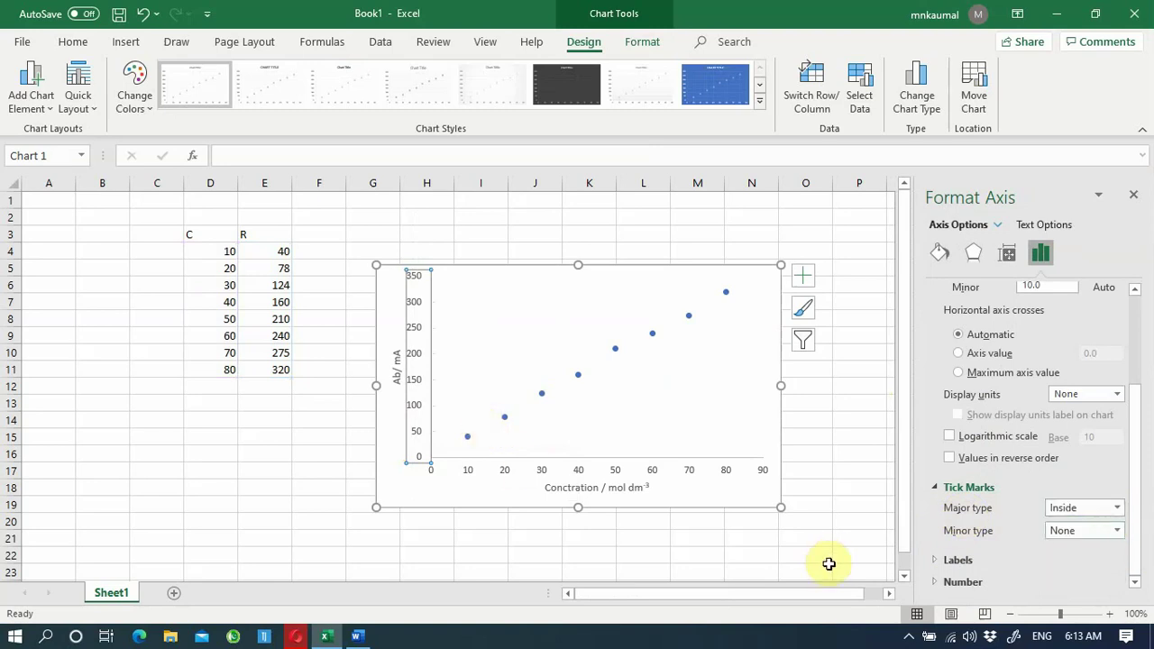
Examine the tick marks along the chart's axes at 170% magnification
left_click(1106, 612)
left_click(1106, 612)
left_click(1106, 613)
left_click(1105, 613)
left_click(1106, 613)
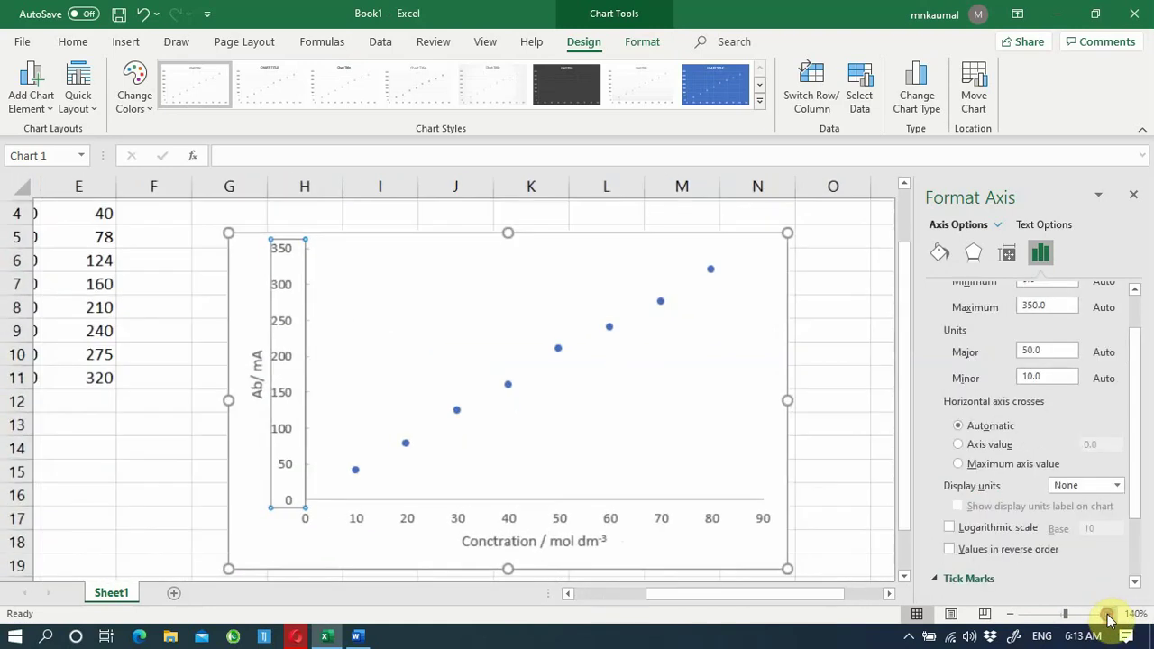
left_click(1106, 613)
left_click(1105, 613)
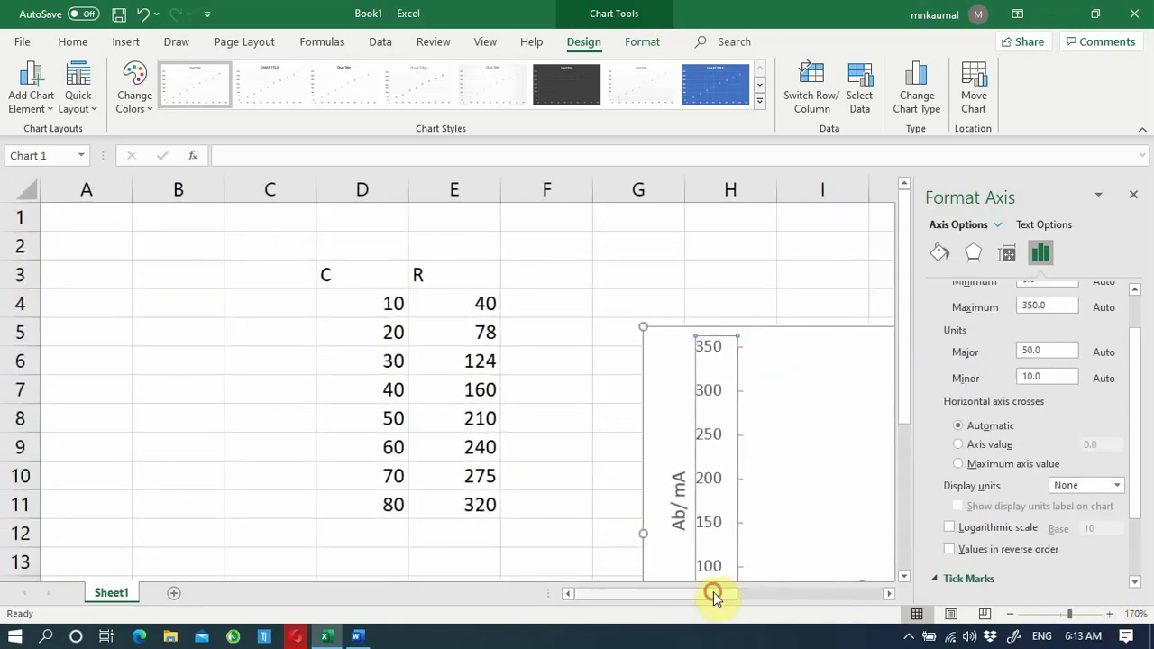
left_click_drag(713, 594, 802, 595)
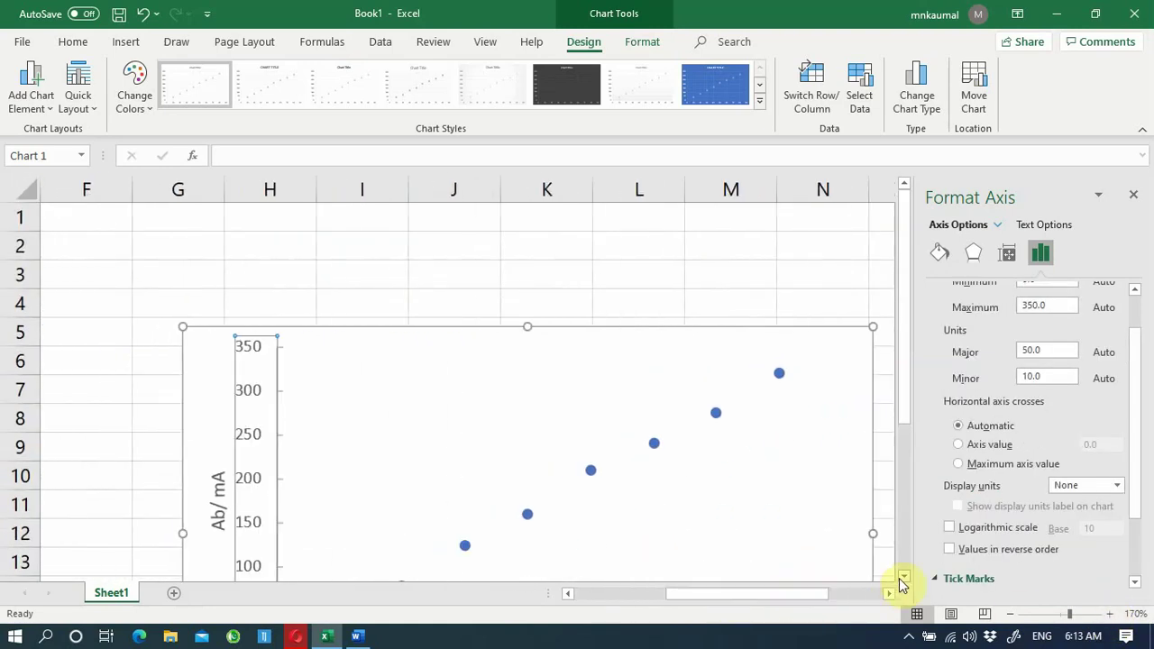
left_click(901, 577)
left_click(902, 577)
left_click(901, 577)
left_click(901, 577)
left_click(901, 577)
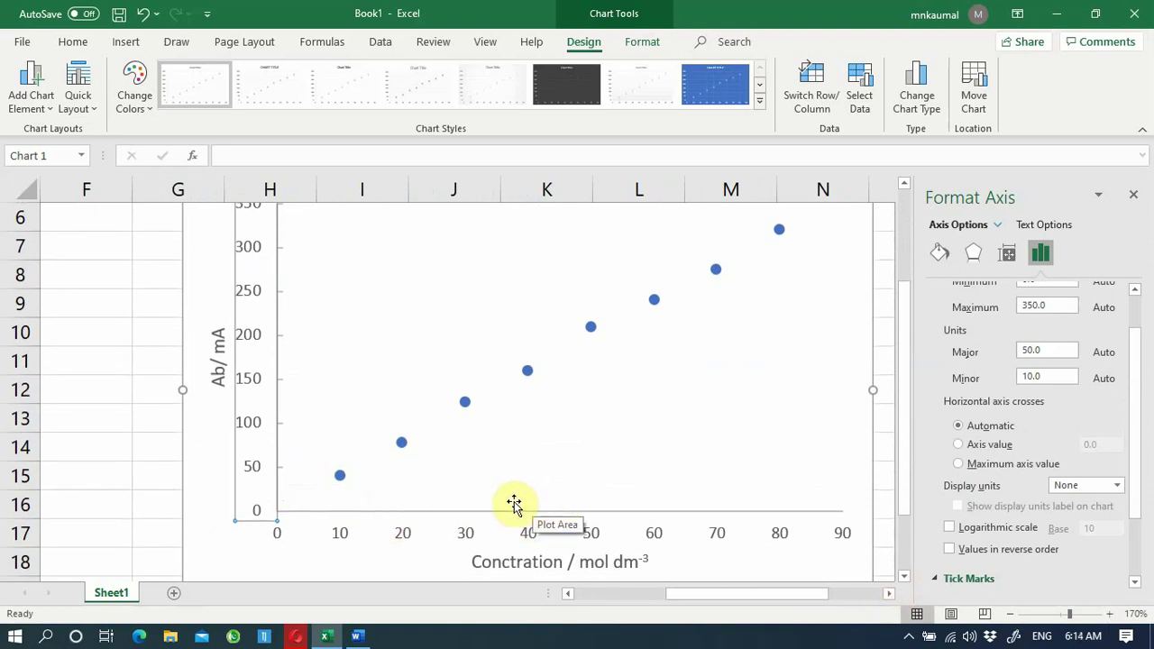
Set both the major and minor tick mark types of the horizontal axis to Inside
left_click(536, 530)
left_click(520, 534)
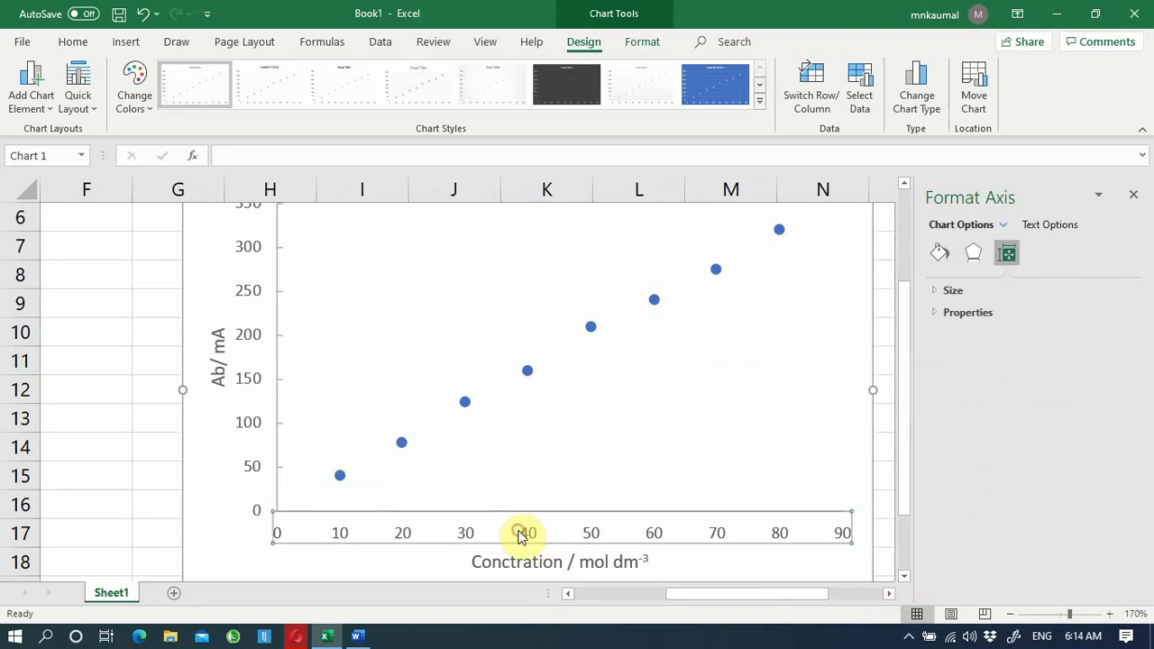
right_click(522, 533)
left_click(577, 518)
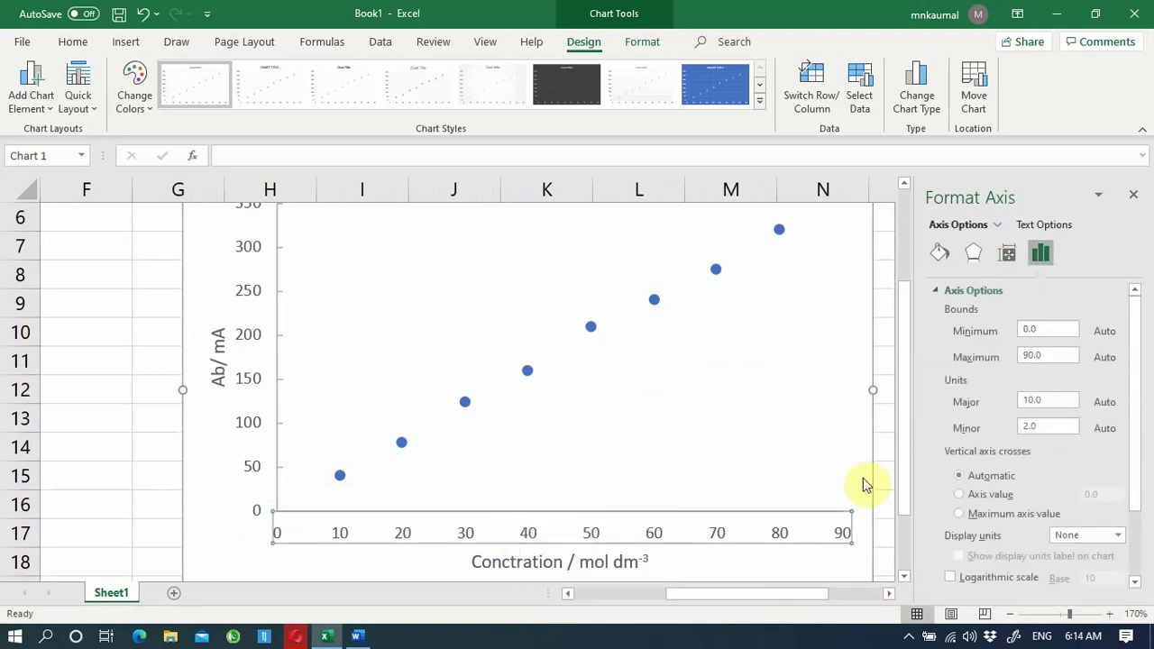
scroll(1059, 487, "down", 3)
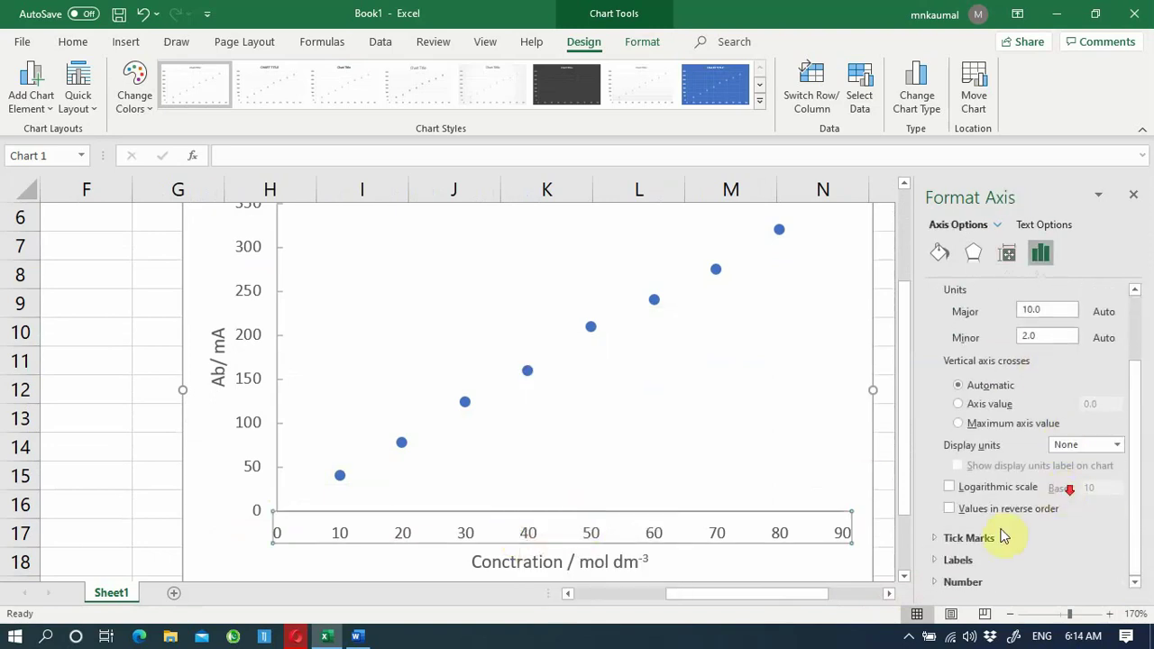
left_click(937, 539)
left_click(1075, 561)
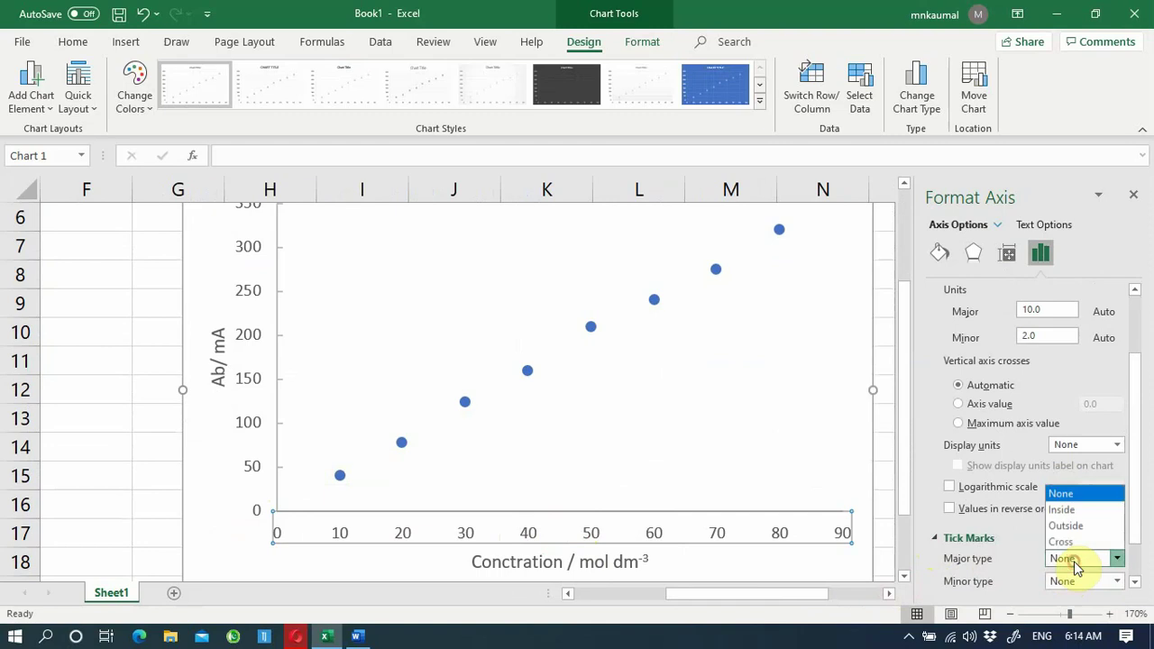
left_click(1068, 509)
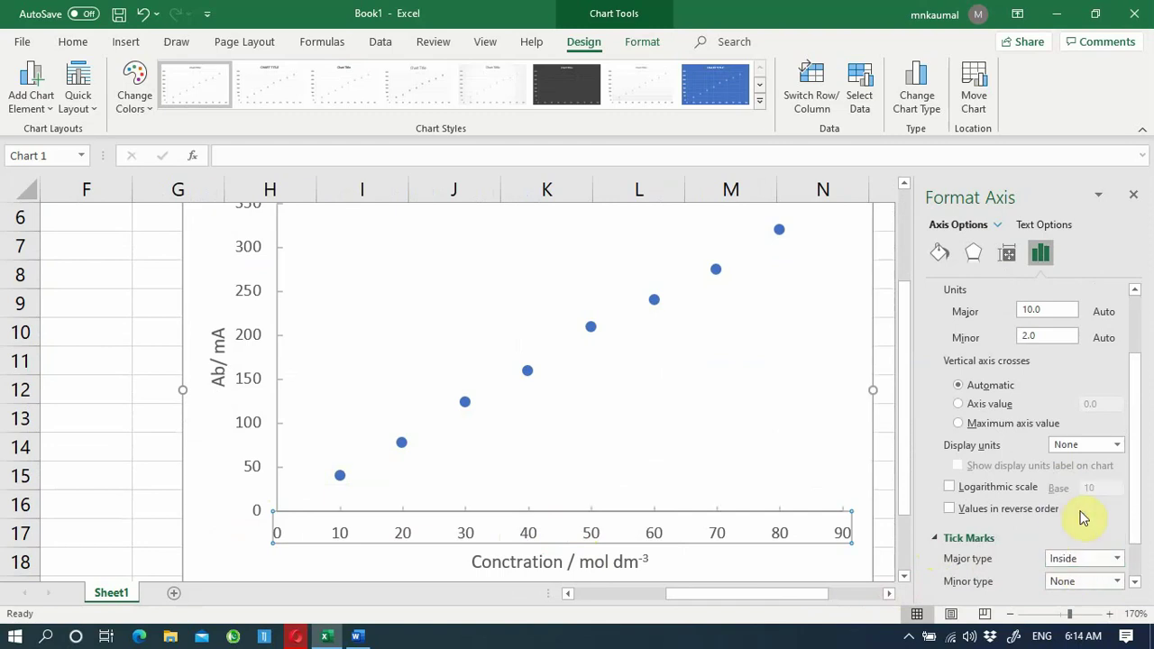
left_click(1115, 581)
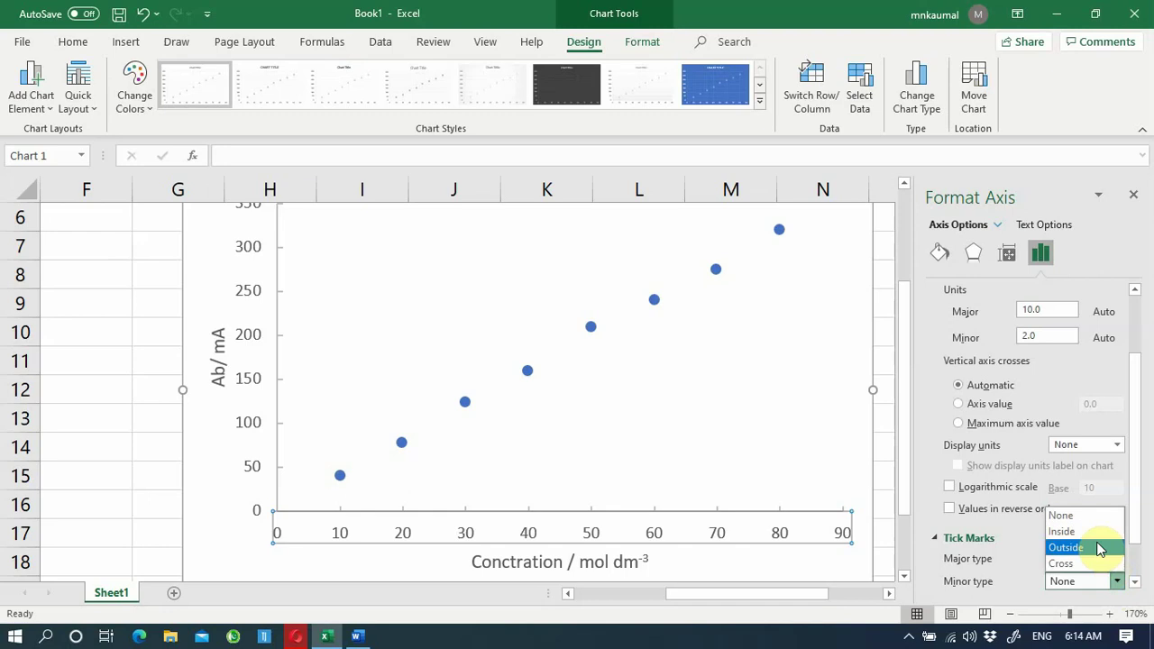
left_click(1092, 531)
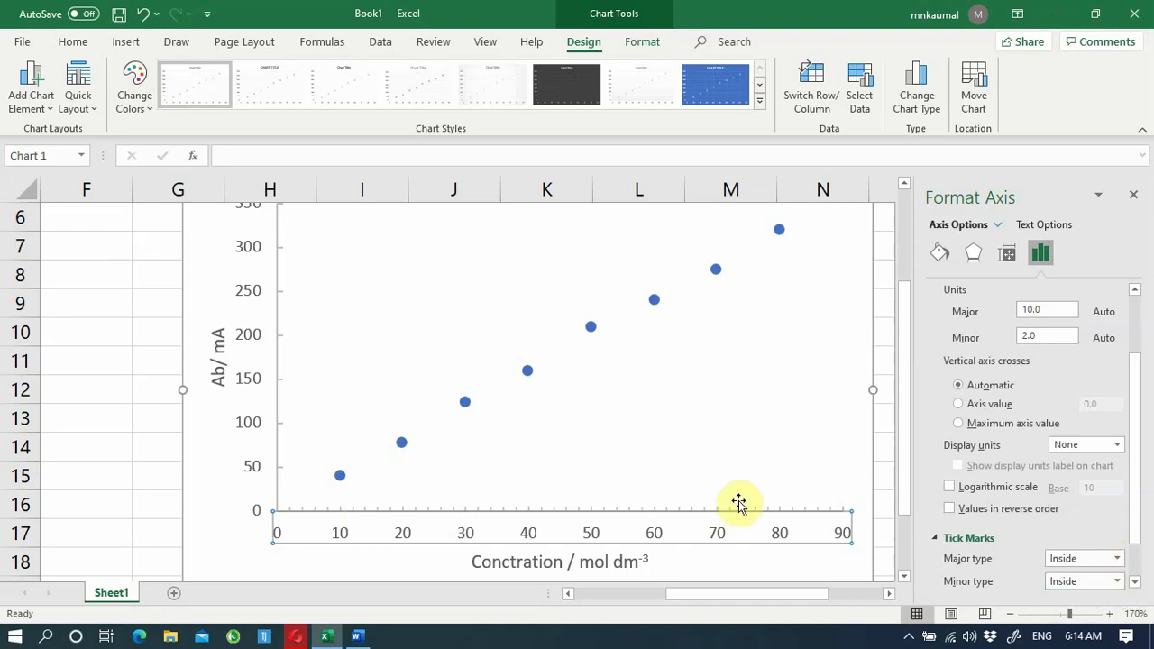
left_click(235, 567)
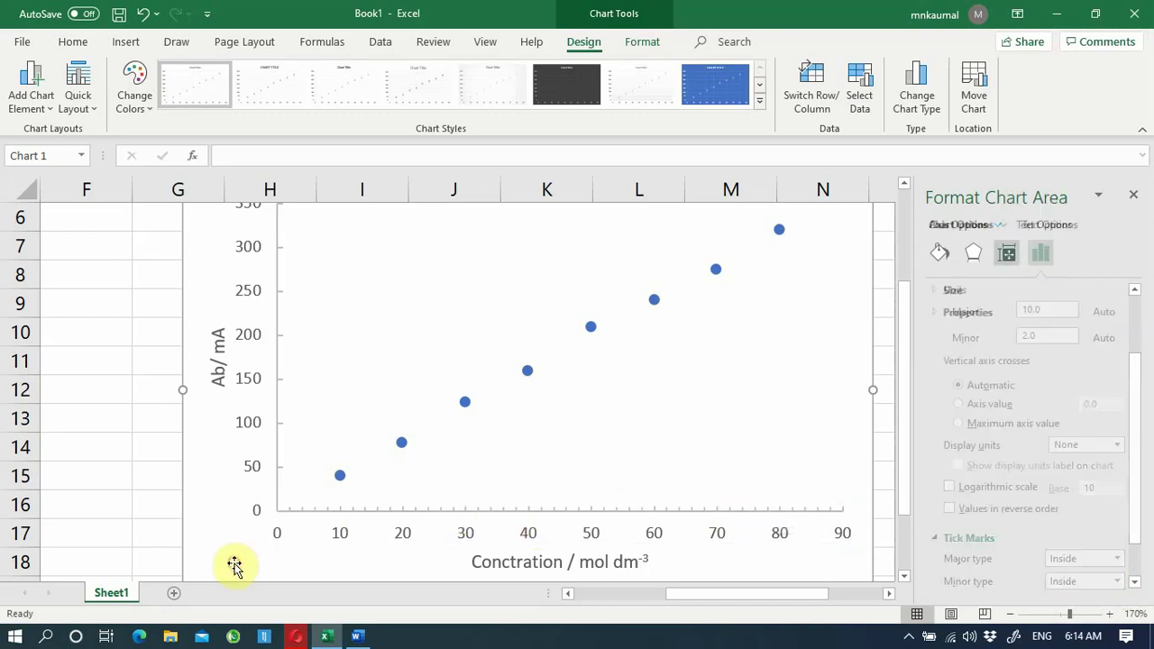
Apply the quick chart layout that includes a linear trendline with its equation and R² value
left_click(1012, 613)
left_click(1011, 614)
left_click(1012, 613)
left_click(1011, 613)
left_click(1011, 614)
left_click(1011, 613)
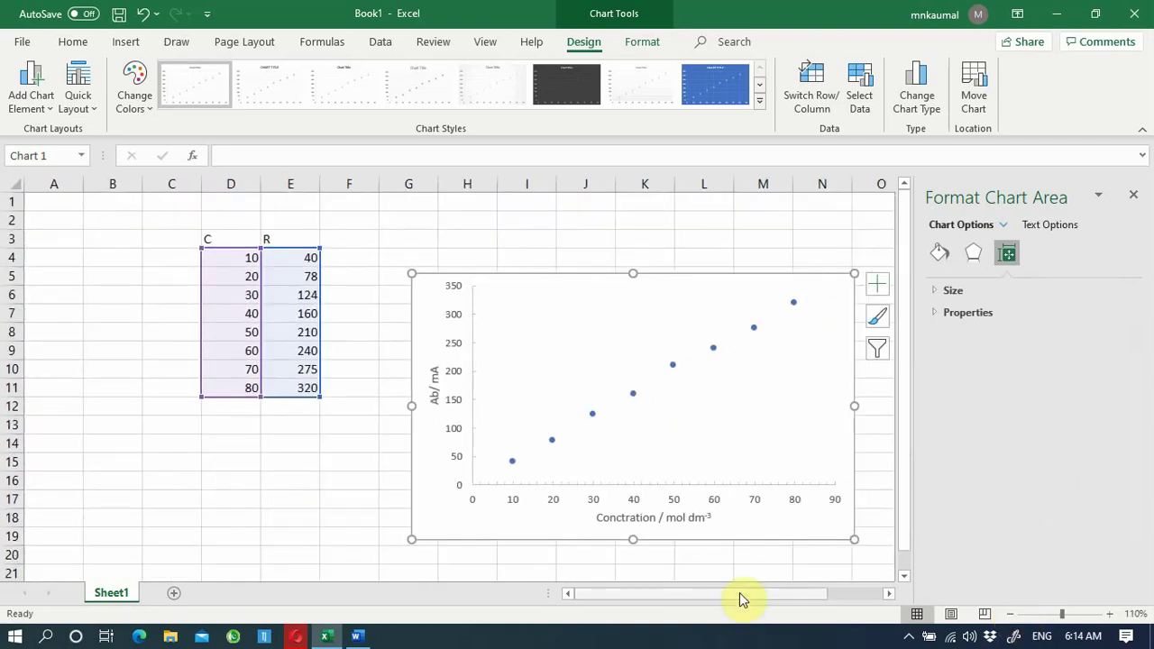
left_click_drag(739, 592, 819, 601)
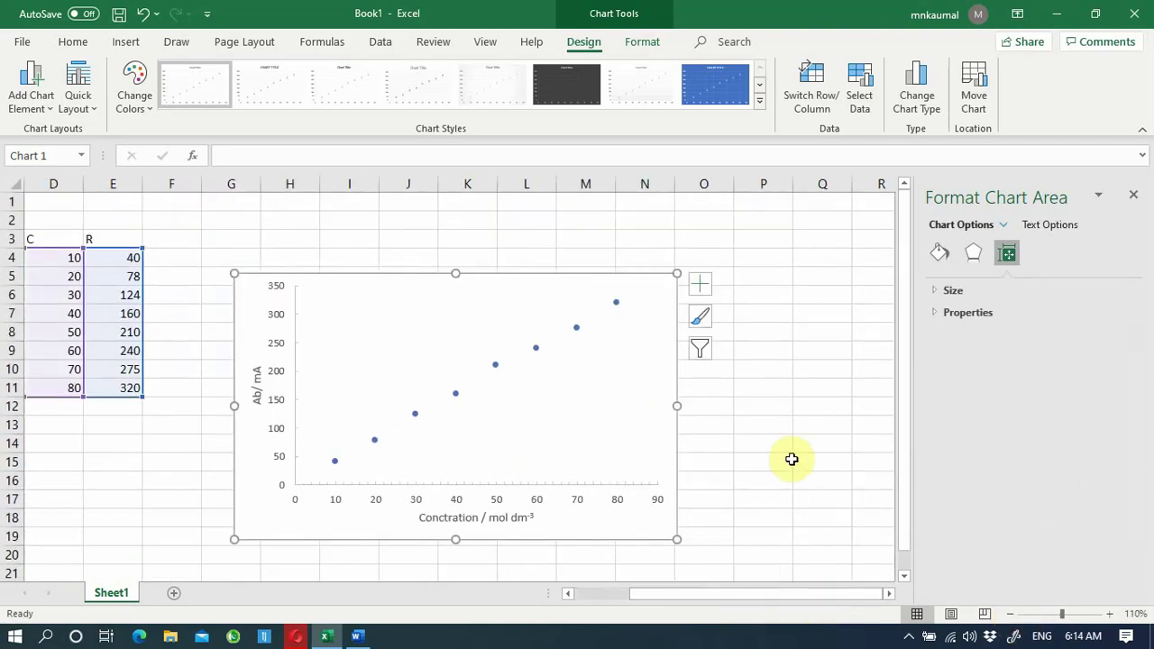
left_click(91, 106)
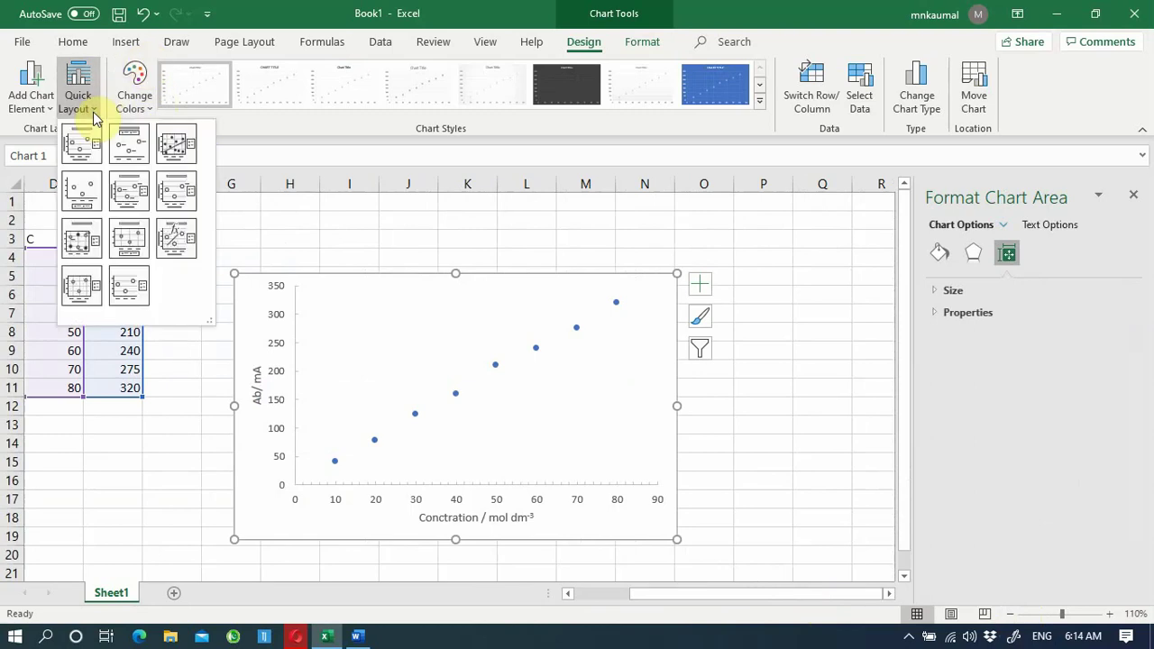
left_click(182, 234)
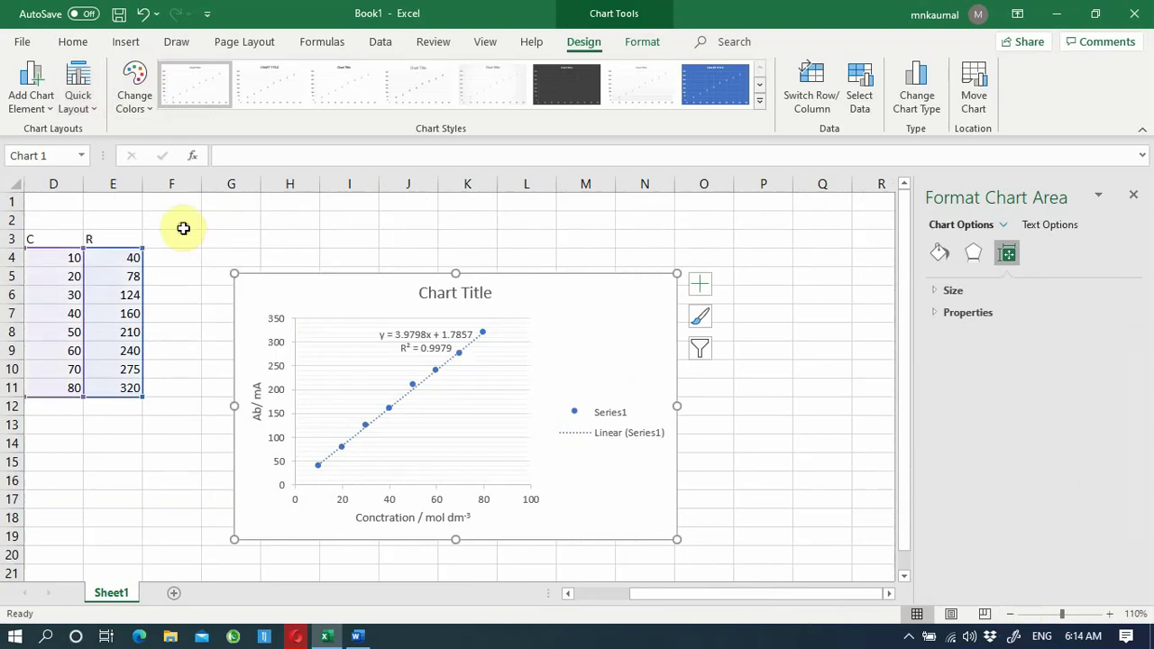
Delete the legend and the minor and major horizontal gridlines from the chart
left_click(610, 415)
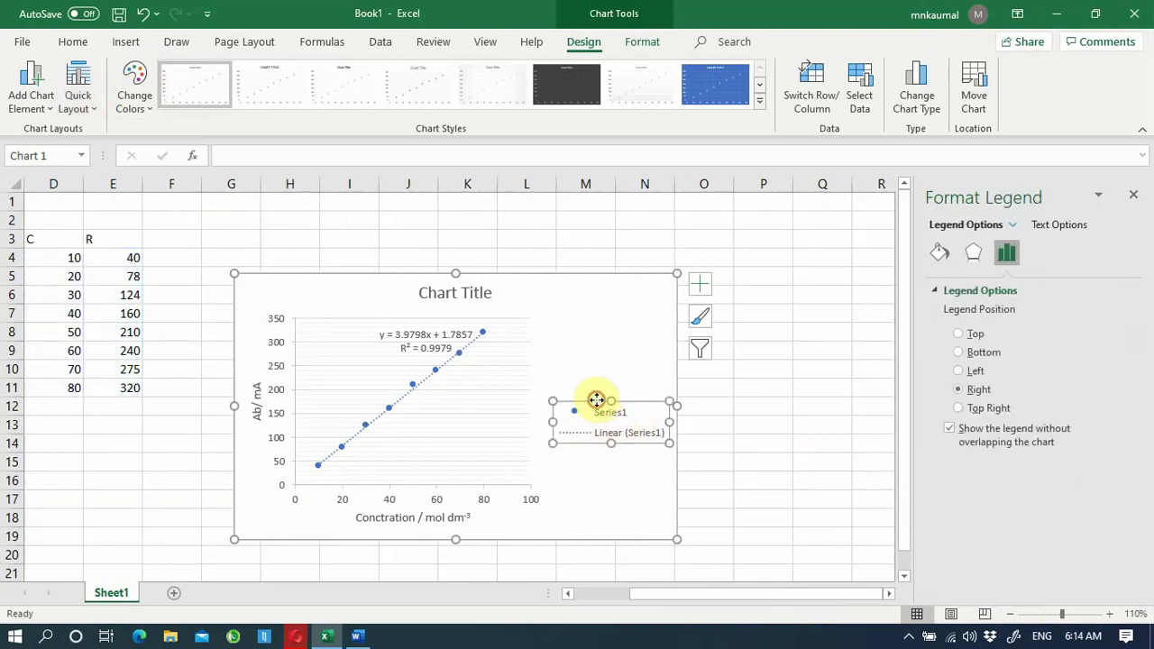
key("Delete")
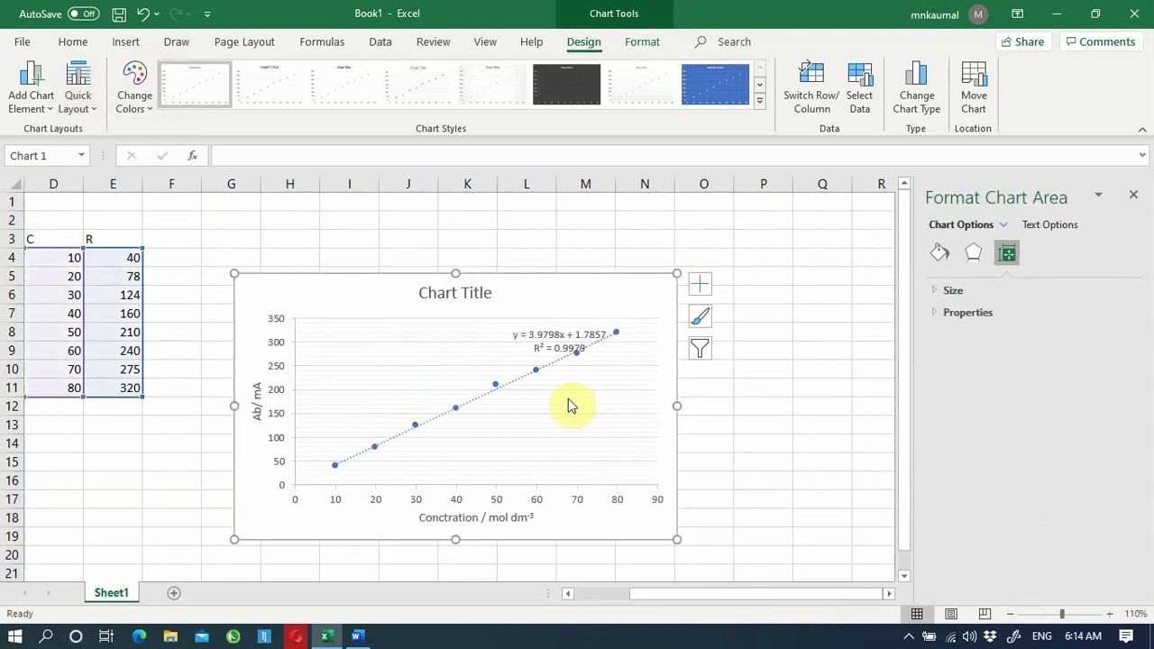
left_click(615, 406)
left_click(616, 405)
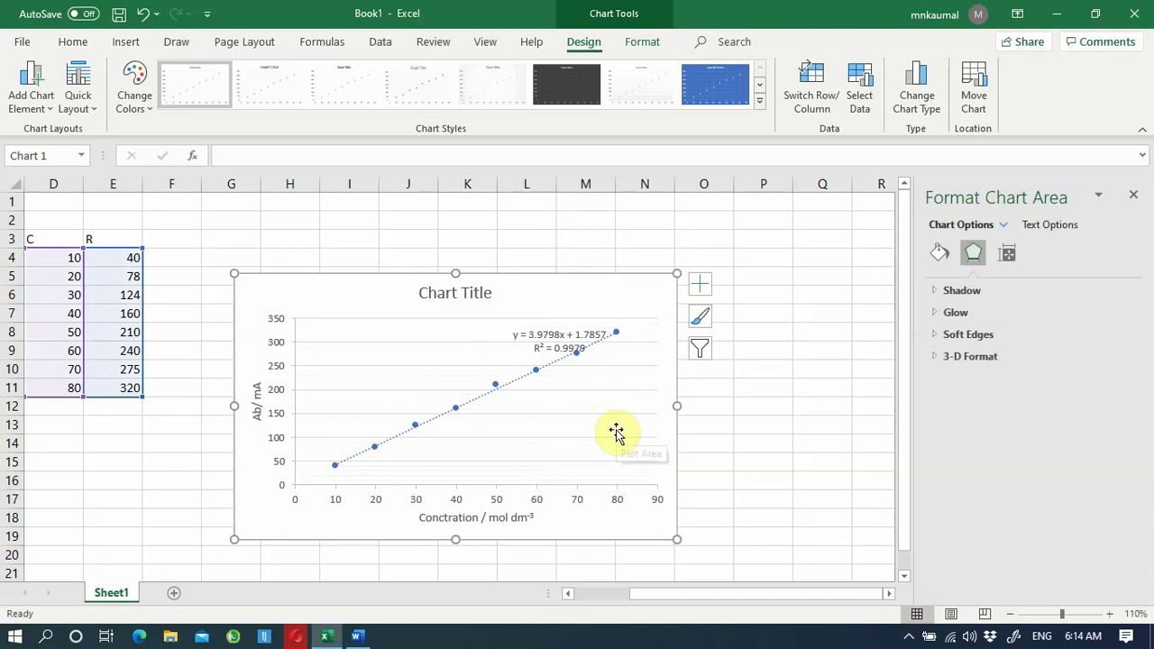
left_click(618, 417)
left_click(618, 411)
Move the trendline equation label into the empty area below the line and delete the chart title
left_click(566, 347)
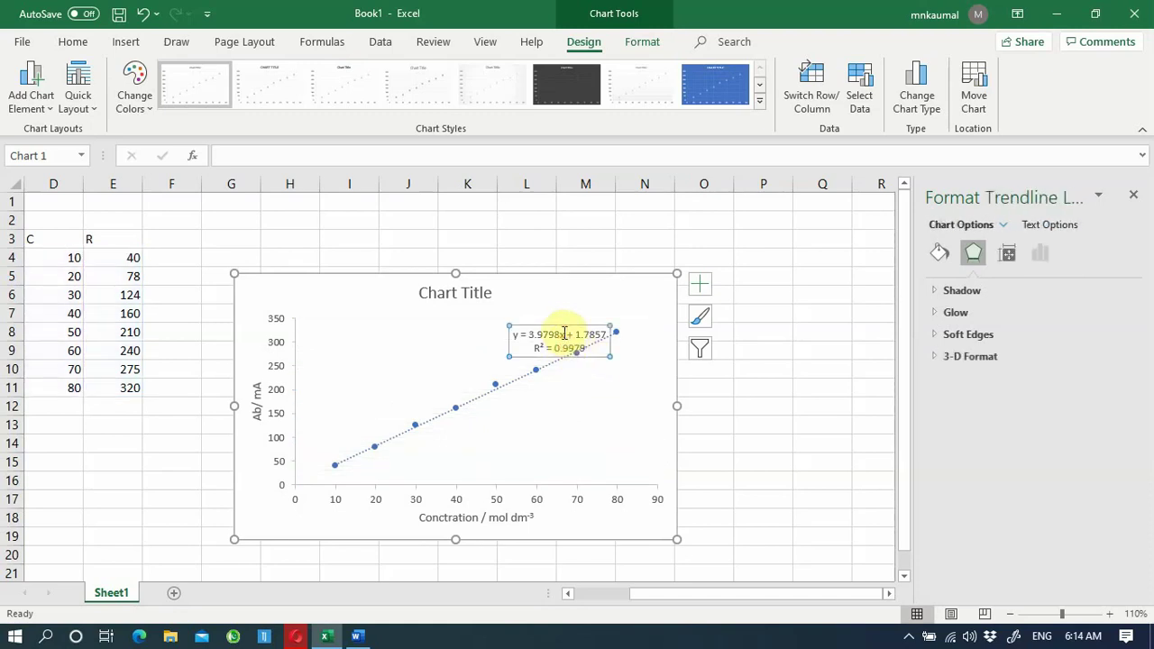
left_click_drag(559, 324, 604, 433)
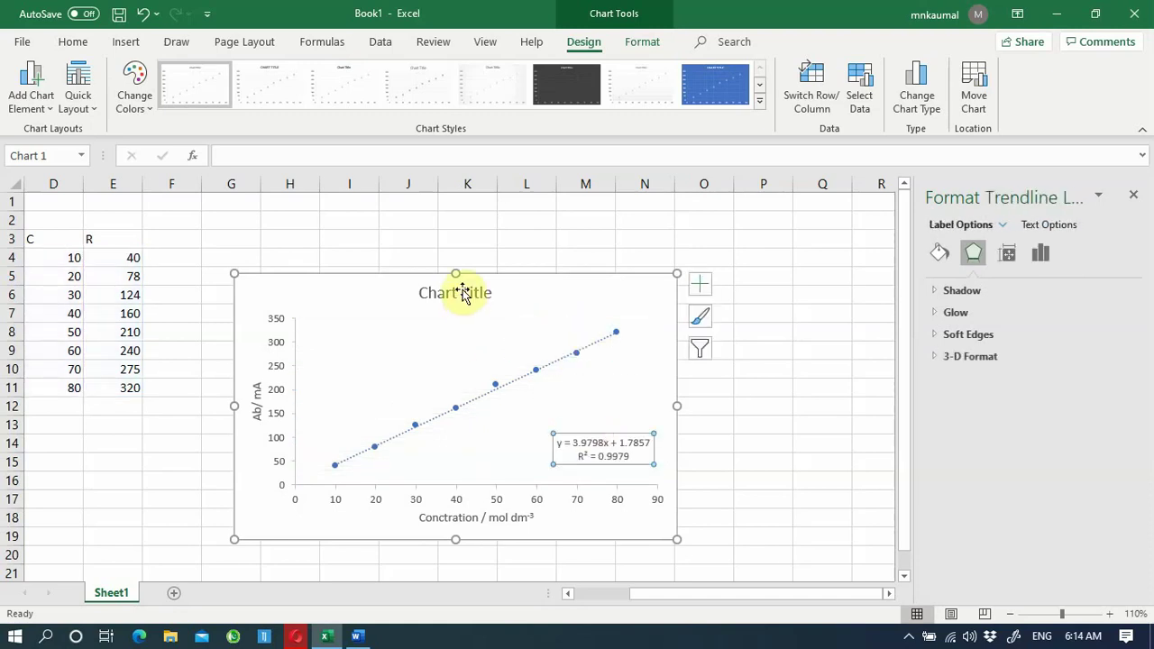
left_click(458, 291)
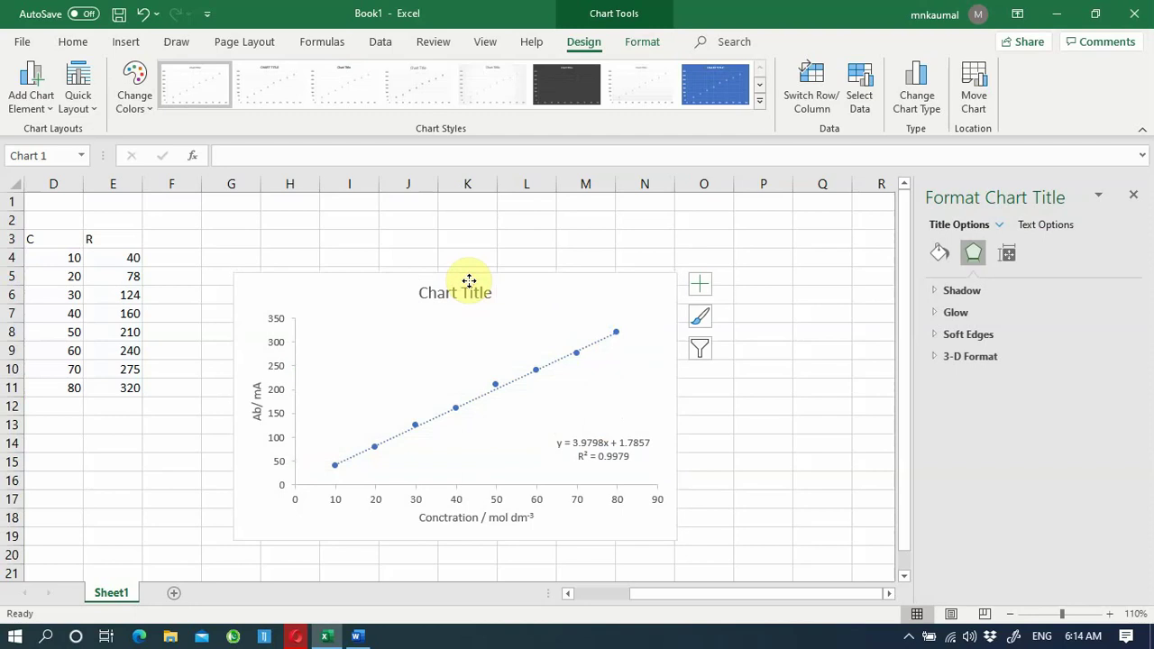
key("Delete")
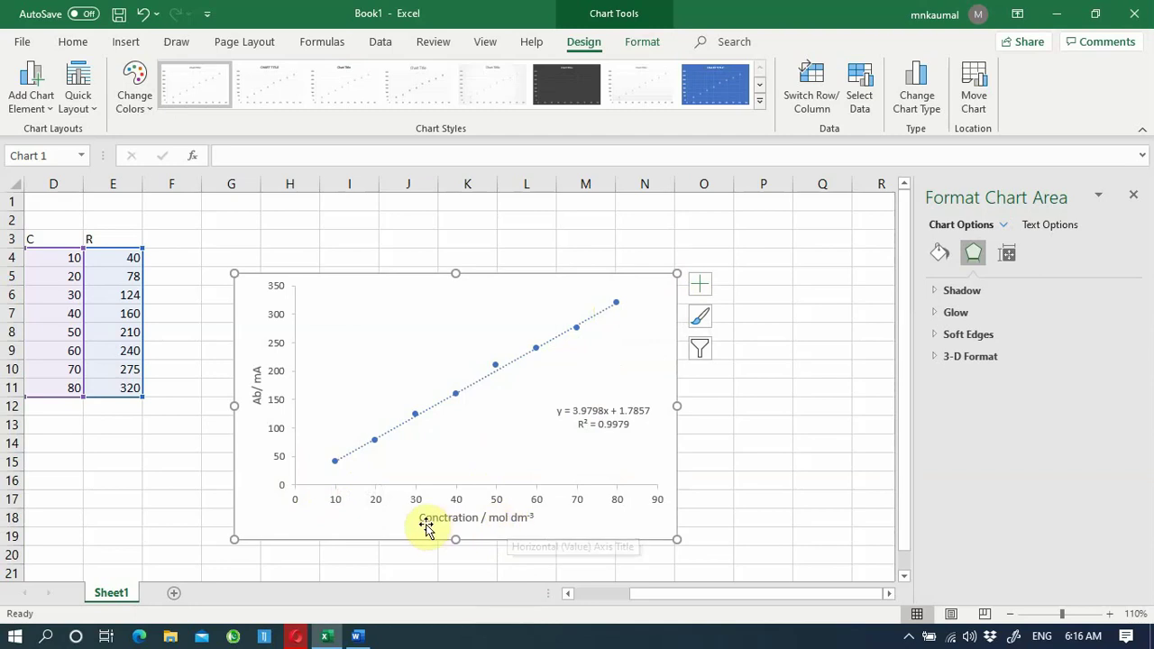
Move the horizontal axis title to the right end of its axis and the vertical axis title to the upper end of its axis
left_click(469, 523)
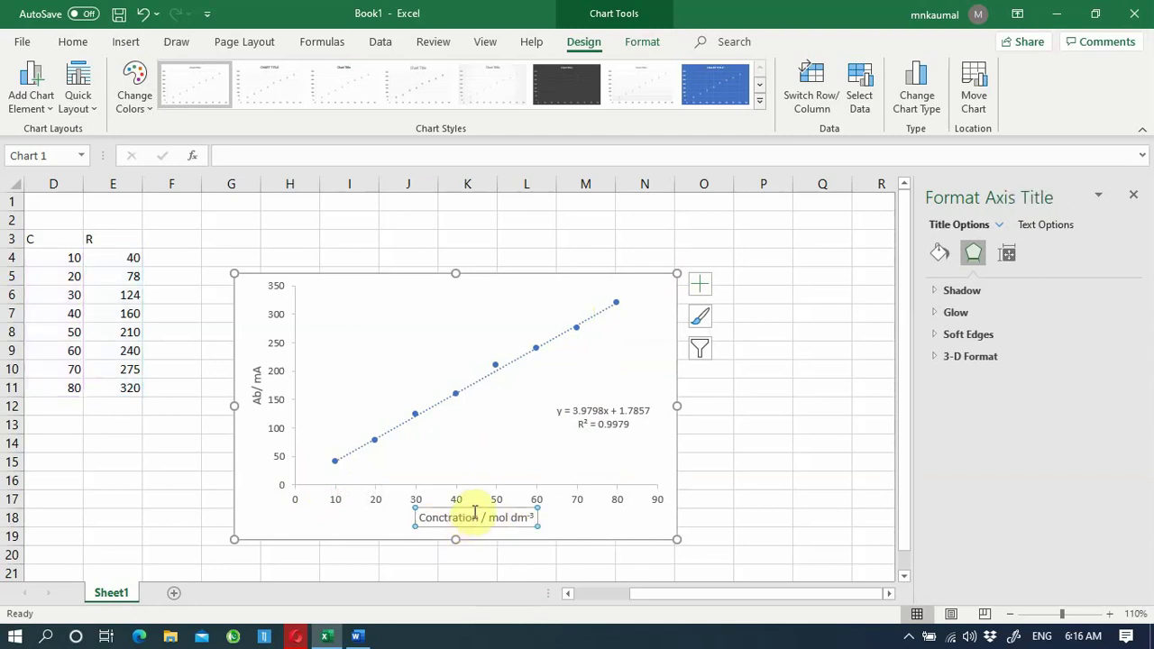
left_click_drag(469, 507, 604, 511)
left_click(255, 381)
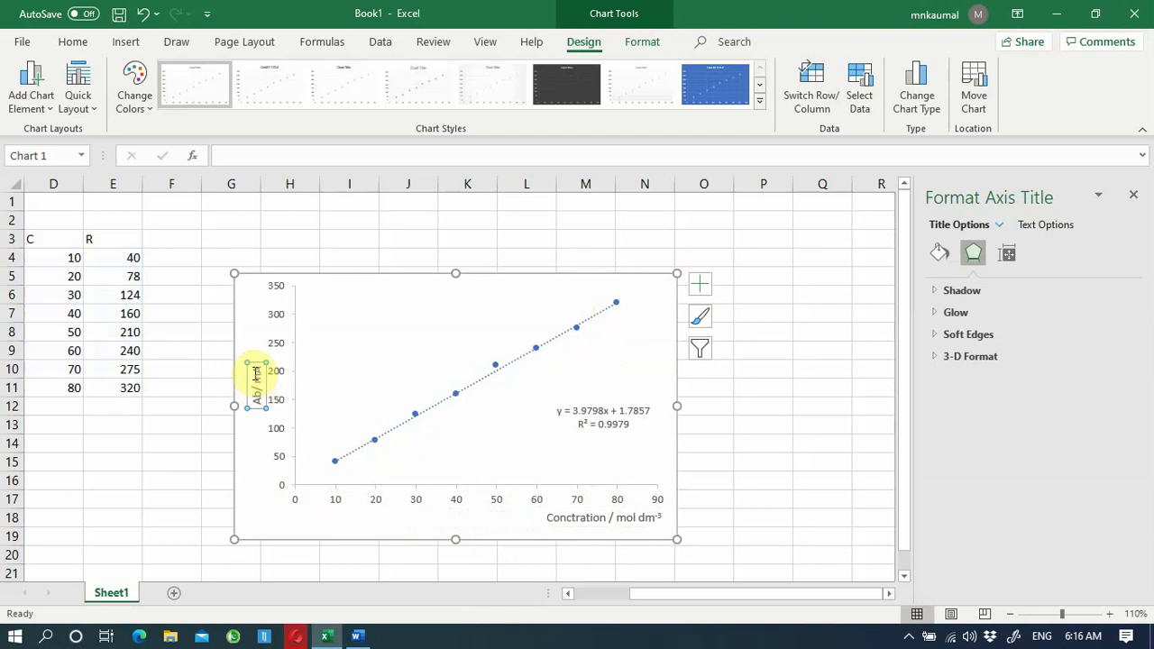
left_click_drag(247, 319, 247, 276)
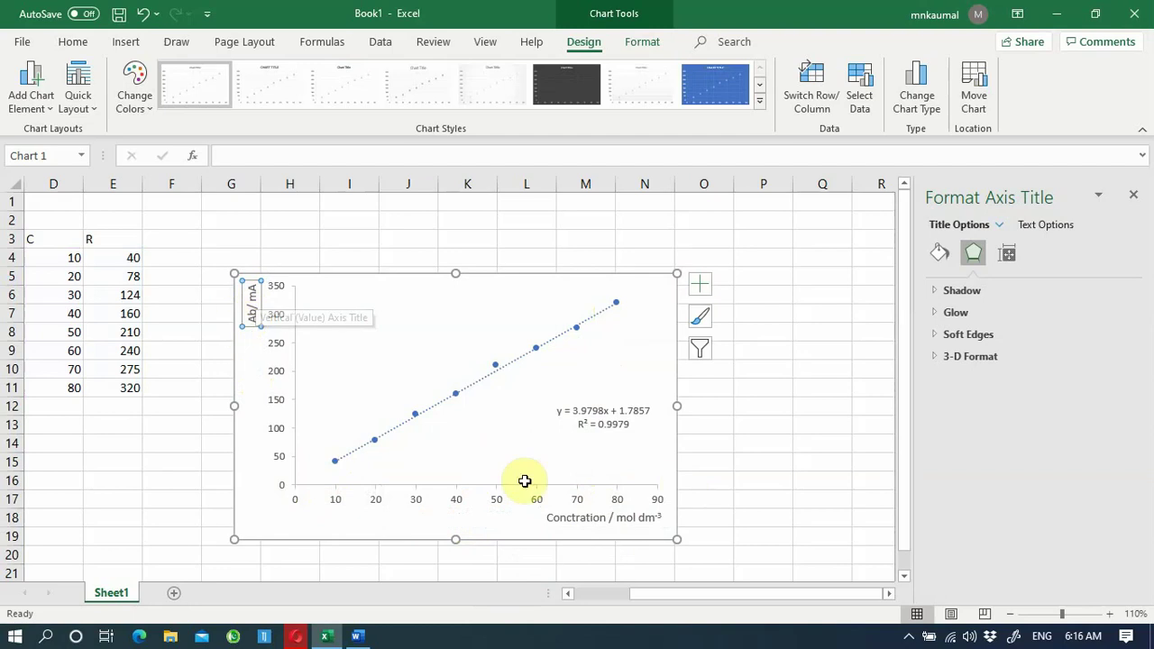
Remove the border line around the scatter chart's chart area
left_click(787, 441)
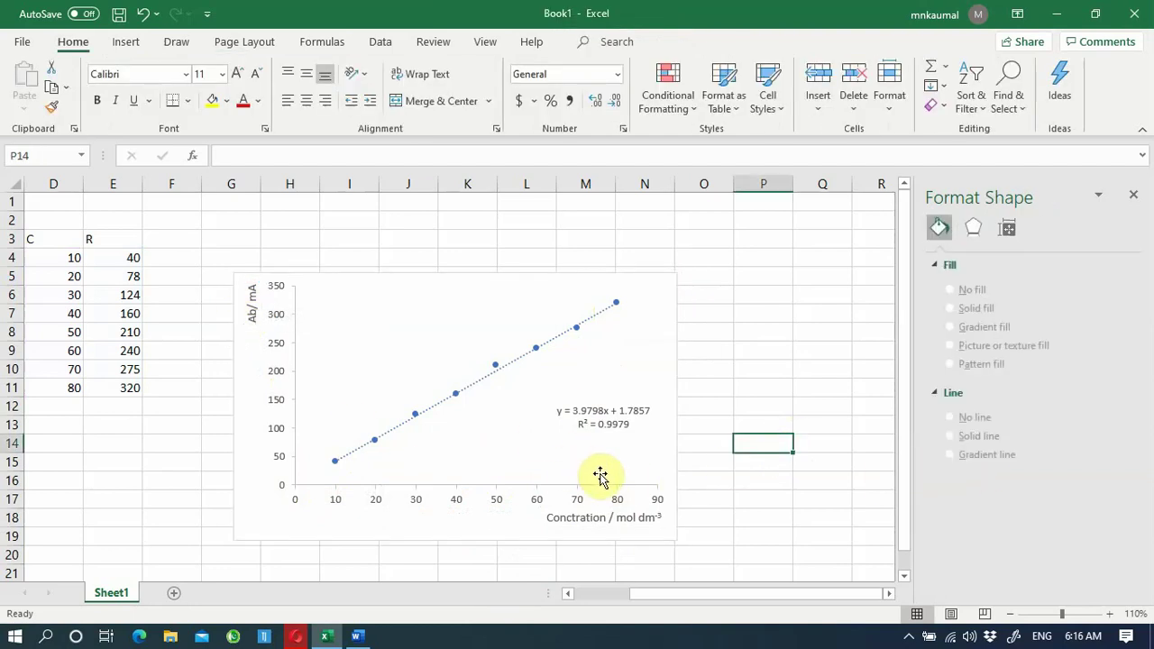
left_click(338, 538)
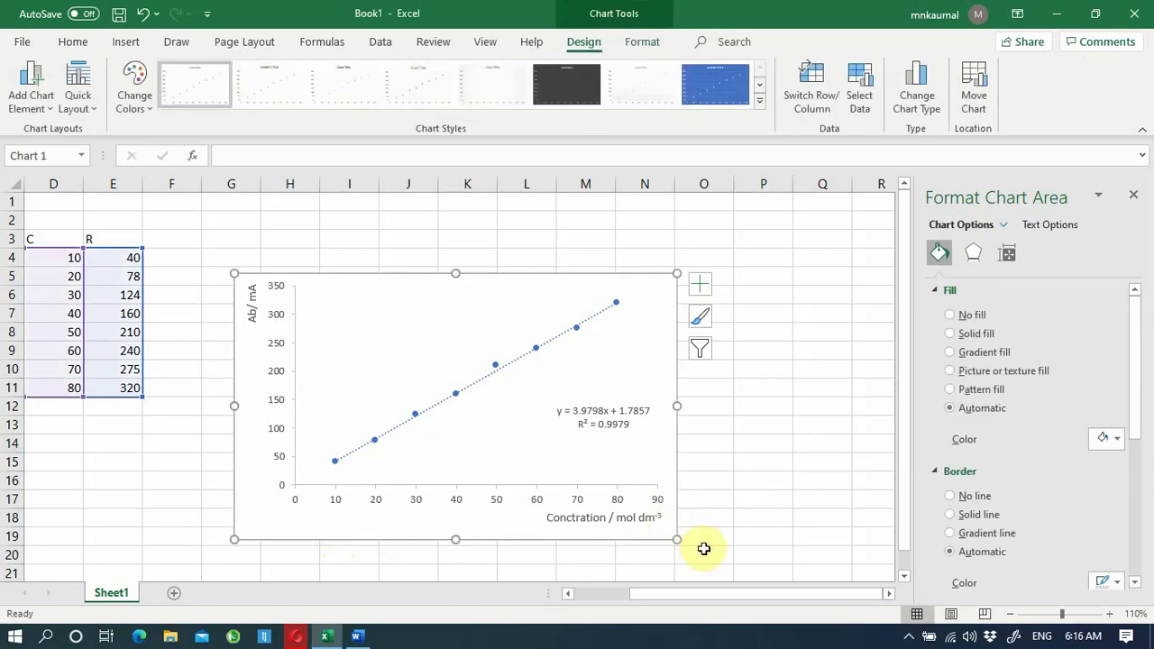
left_click(861, 498)
left_click(454, 532)
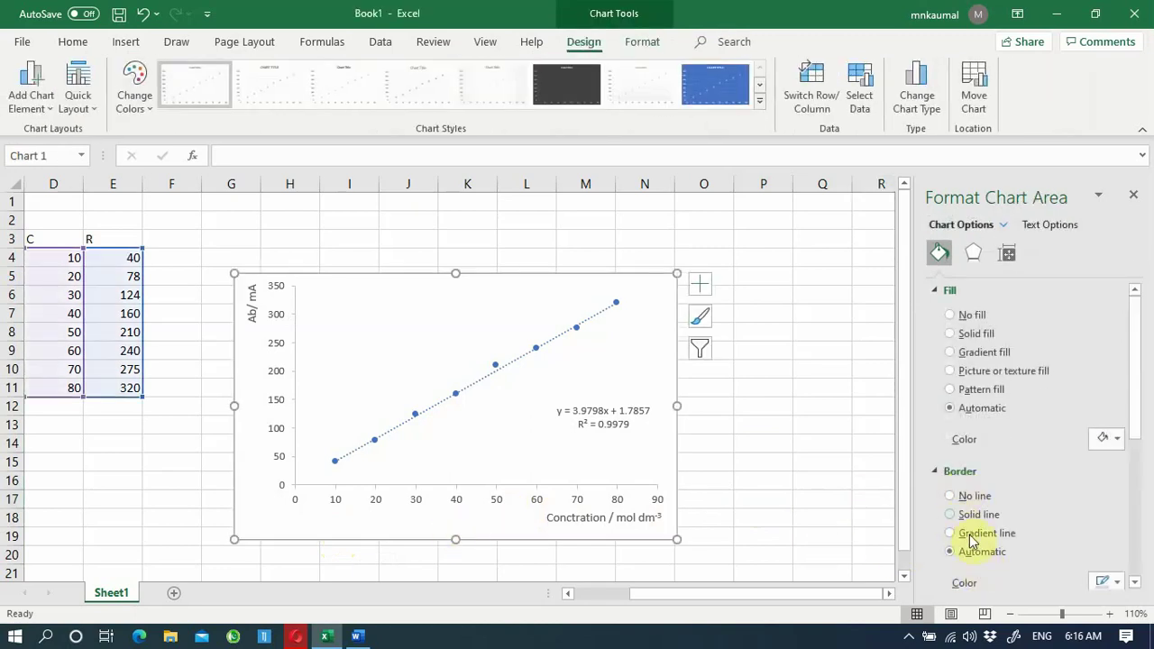
left_click(954, 497)
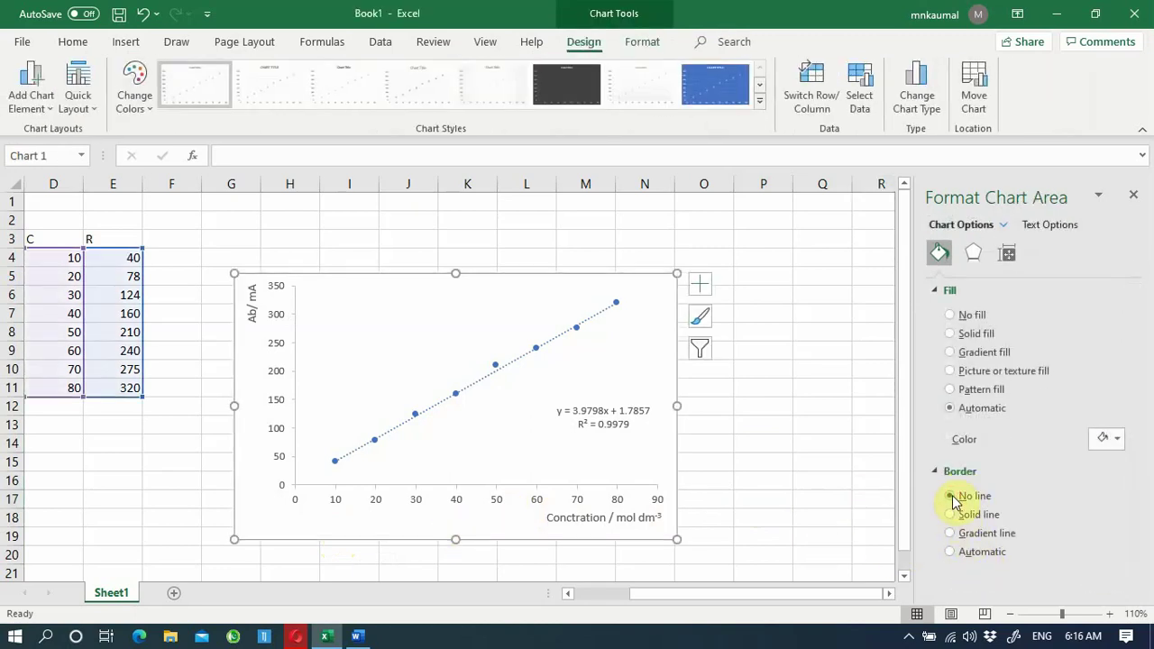
left_click(805, 498)
Copy the finished scatter chart and paste it into the blank Word document Document1
left_click(469, 531)
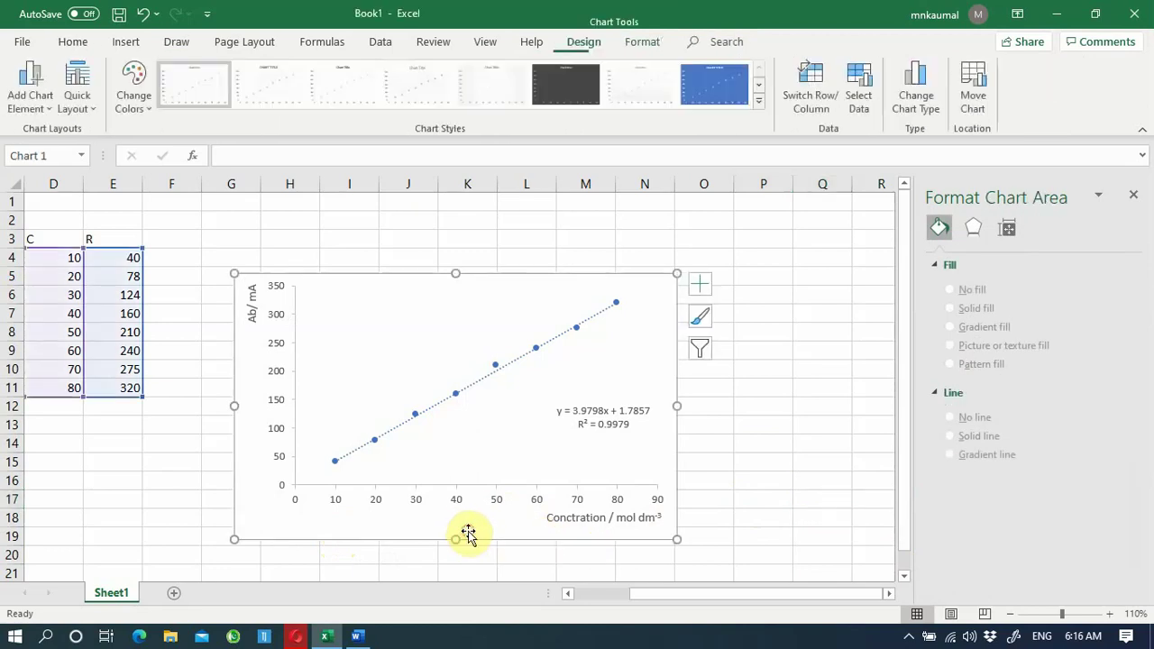
left_click(365, 636)
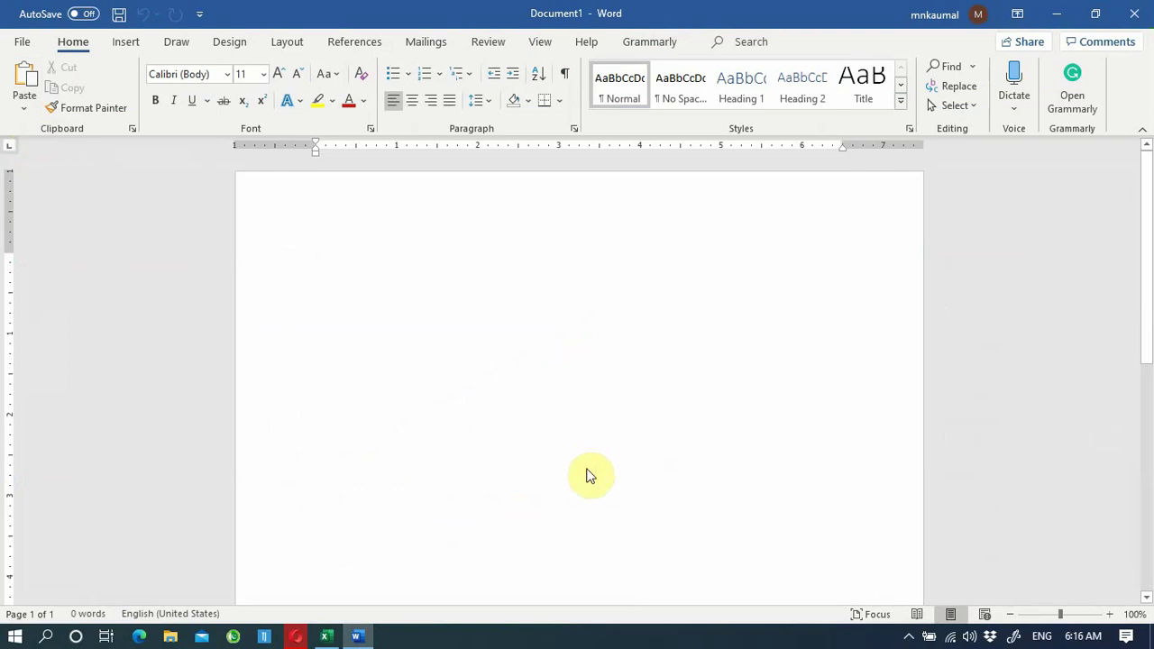
key("ctrl+v")
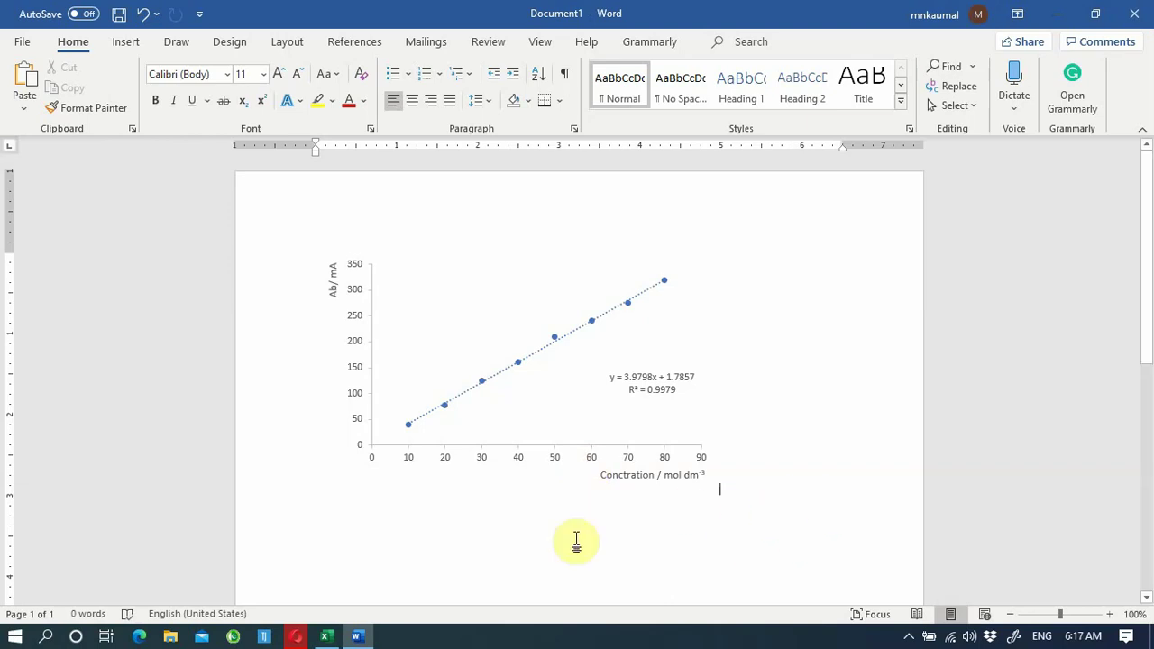
Switch back to the Excel workbook and look through the available chart styles for the scatter chart
left_click(326, 636)
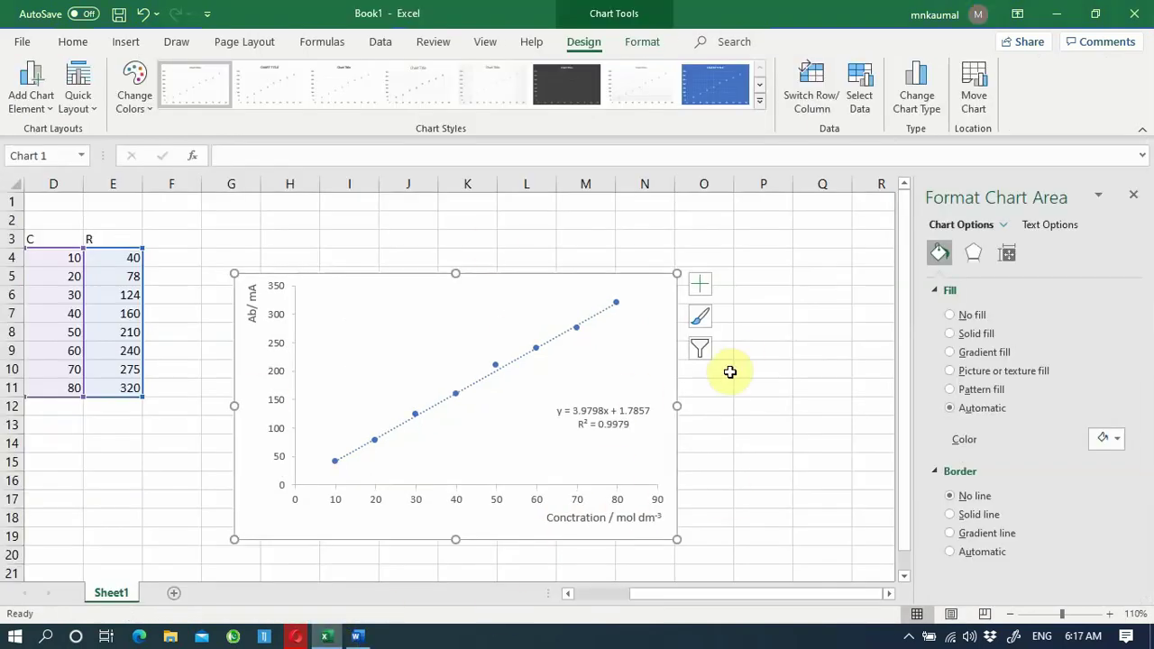
left_click(759, 84)
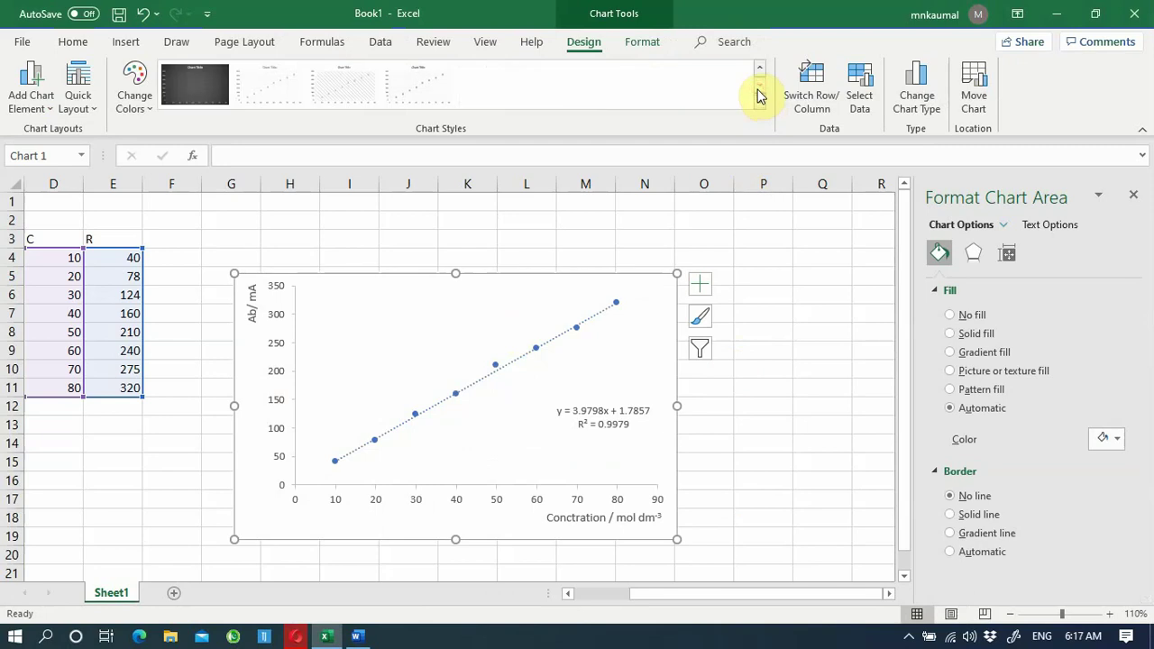
left_click(760, 68)
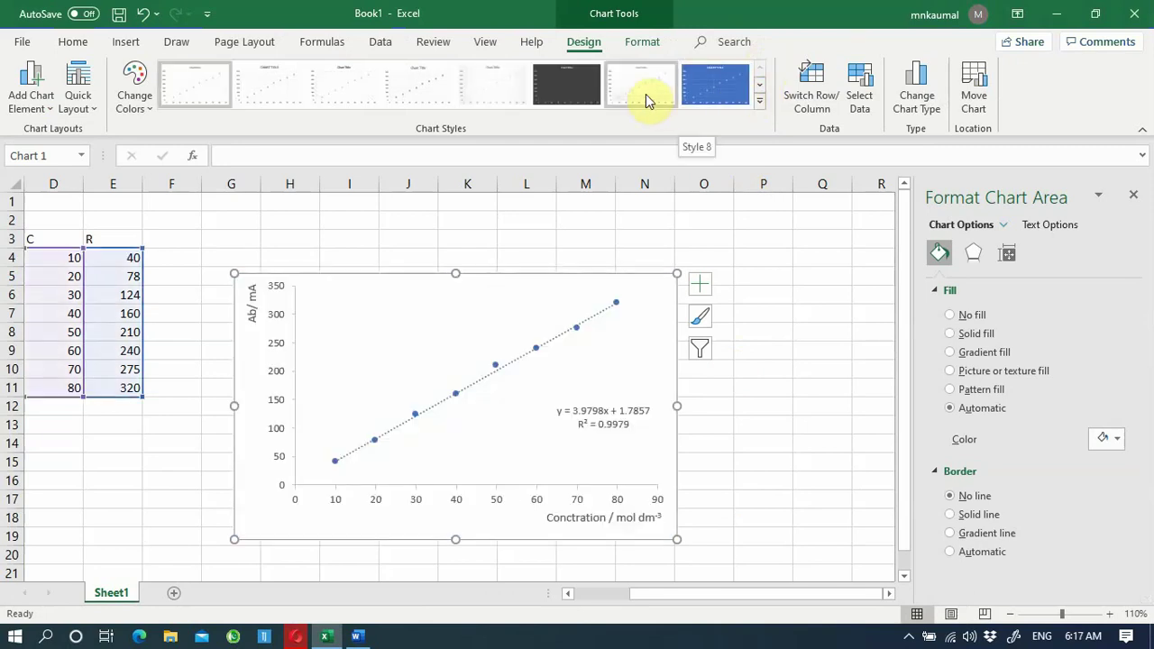